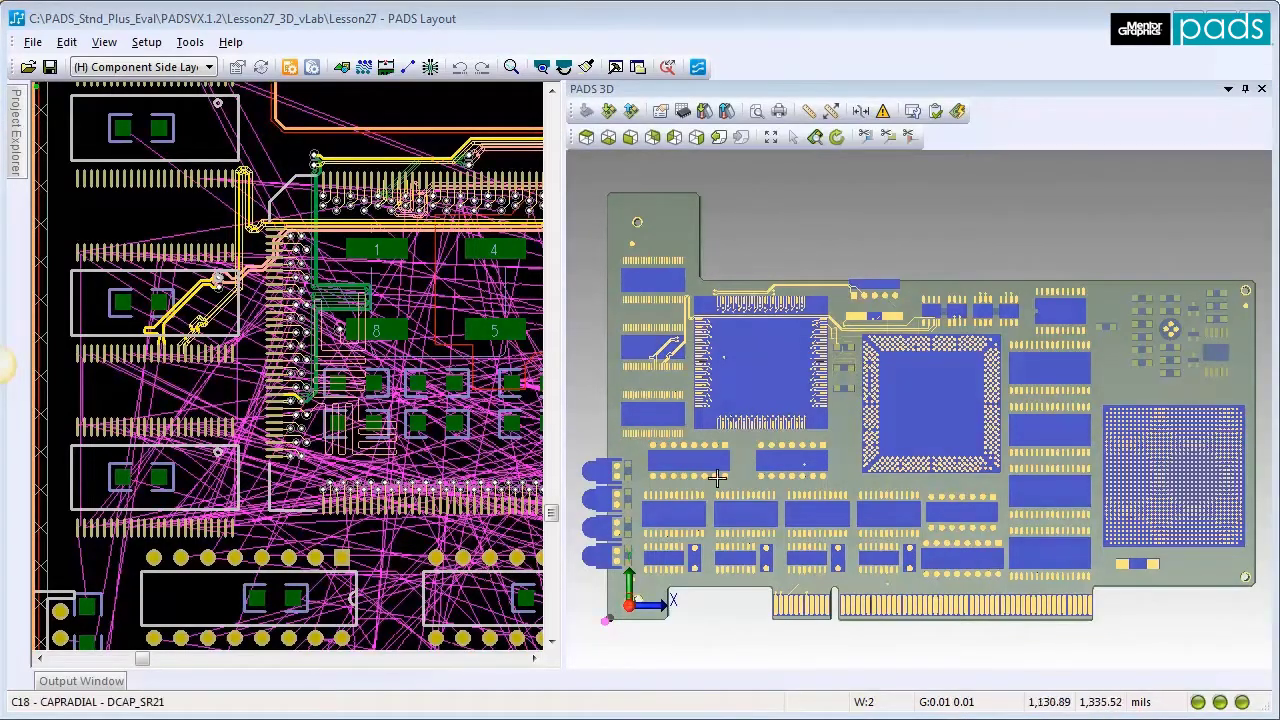
Select LED1 at the board's left edge and zoom the 3D view onto it.
left_click(607, 474)
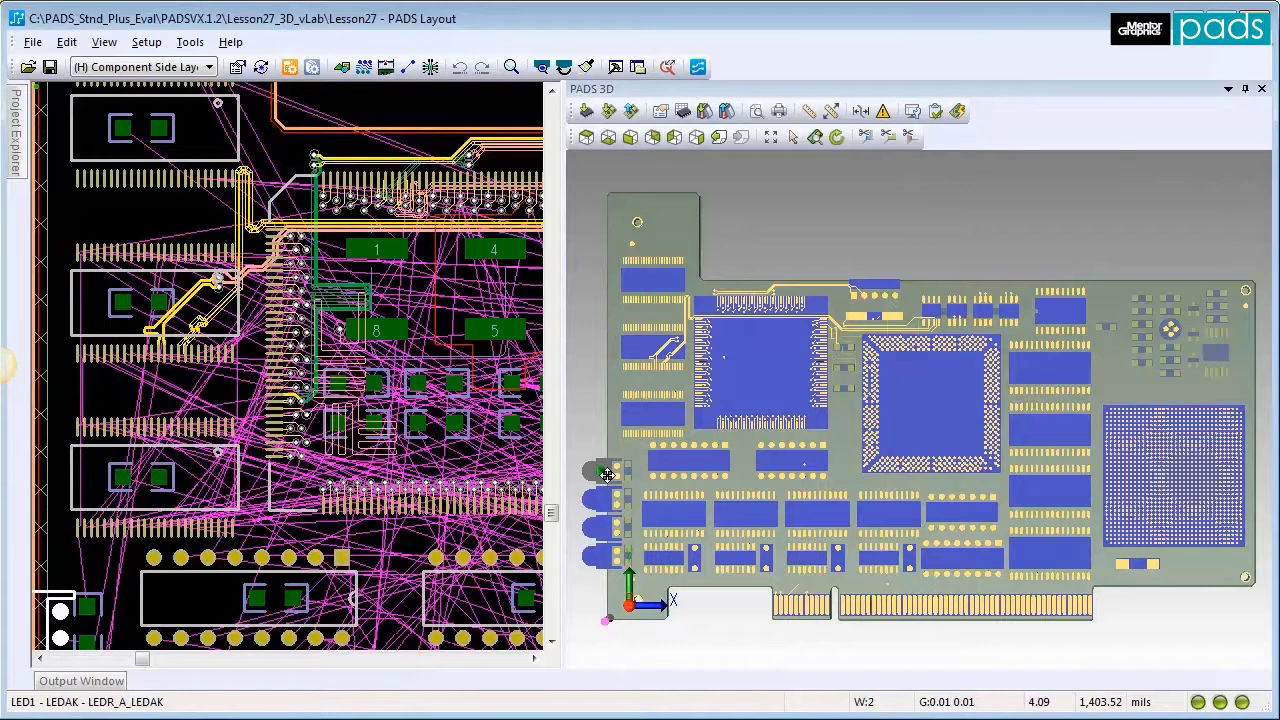
left_click(794, 139)
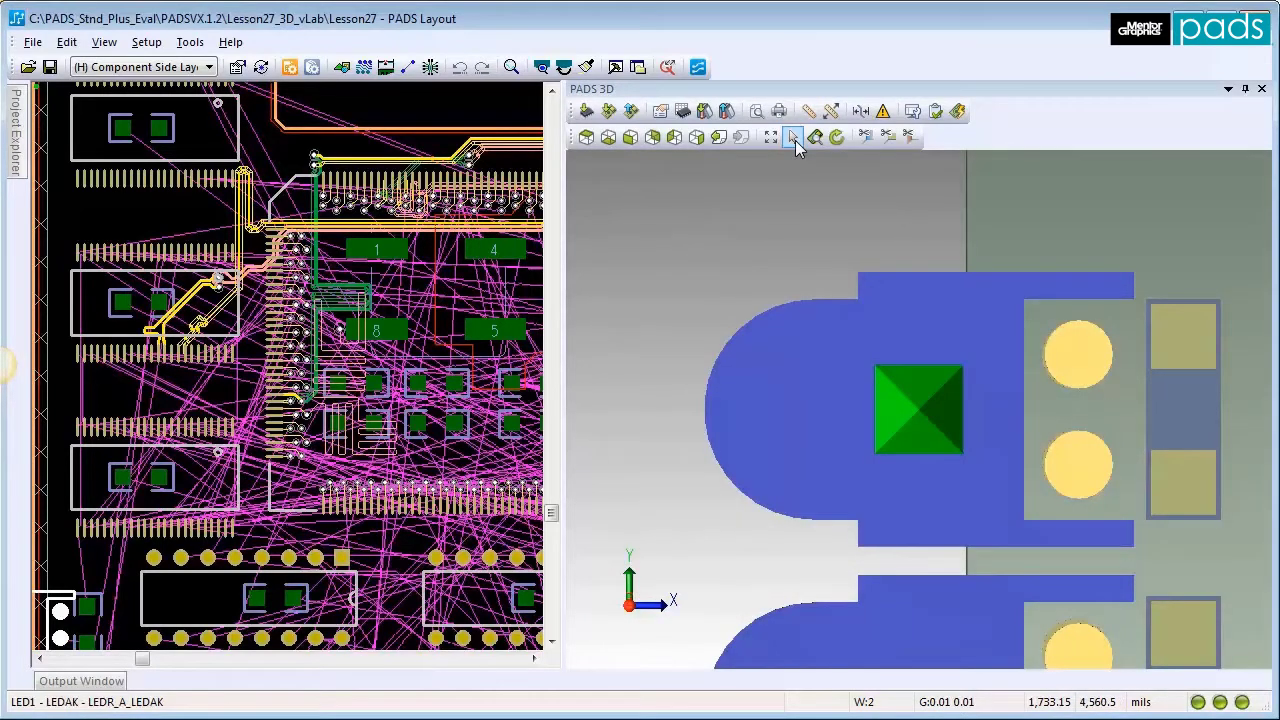
Import L503GD-H401.sat from STEP-Models as LED1's 3D body.
left_click(586, 111)
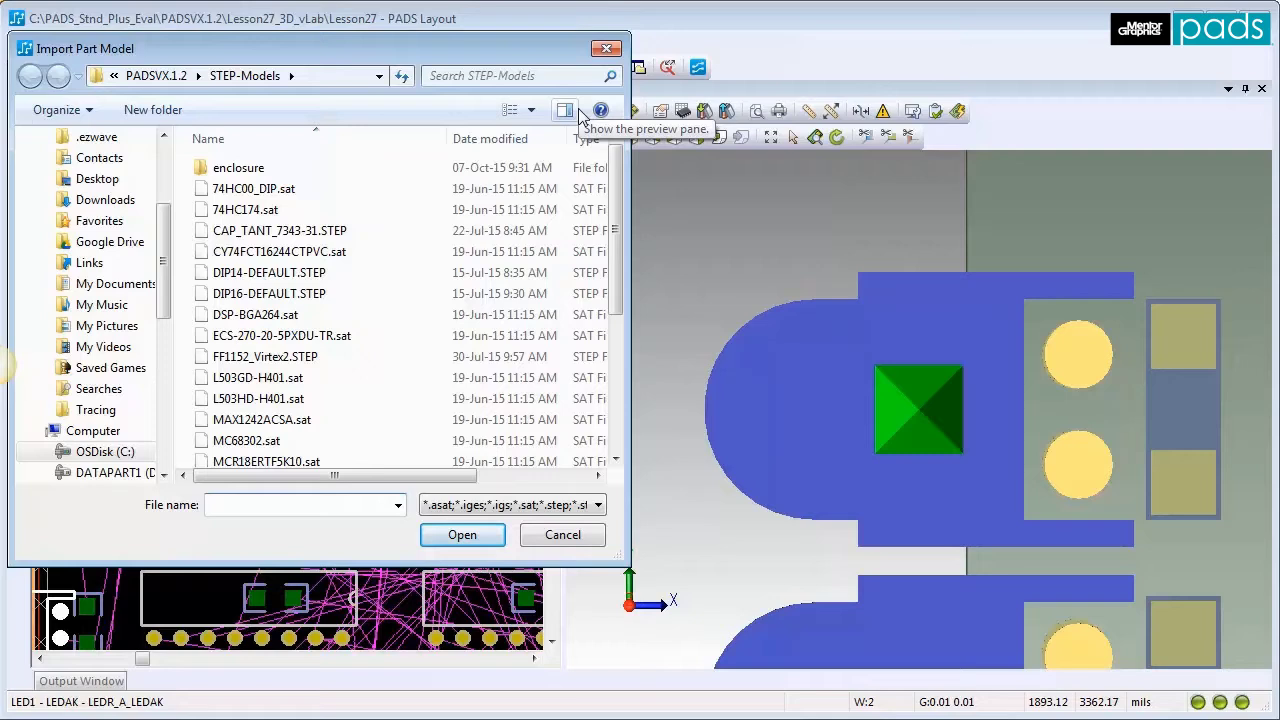
left_click(258, 377)
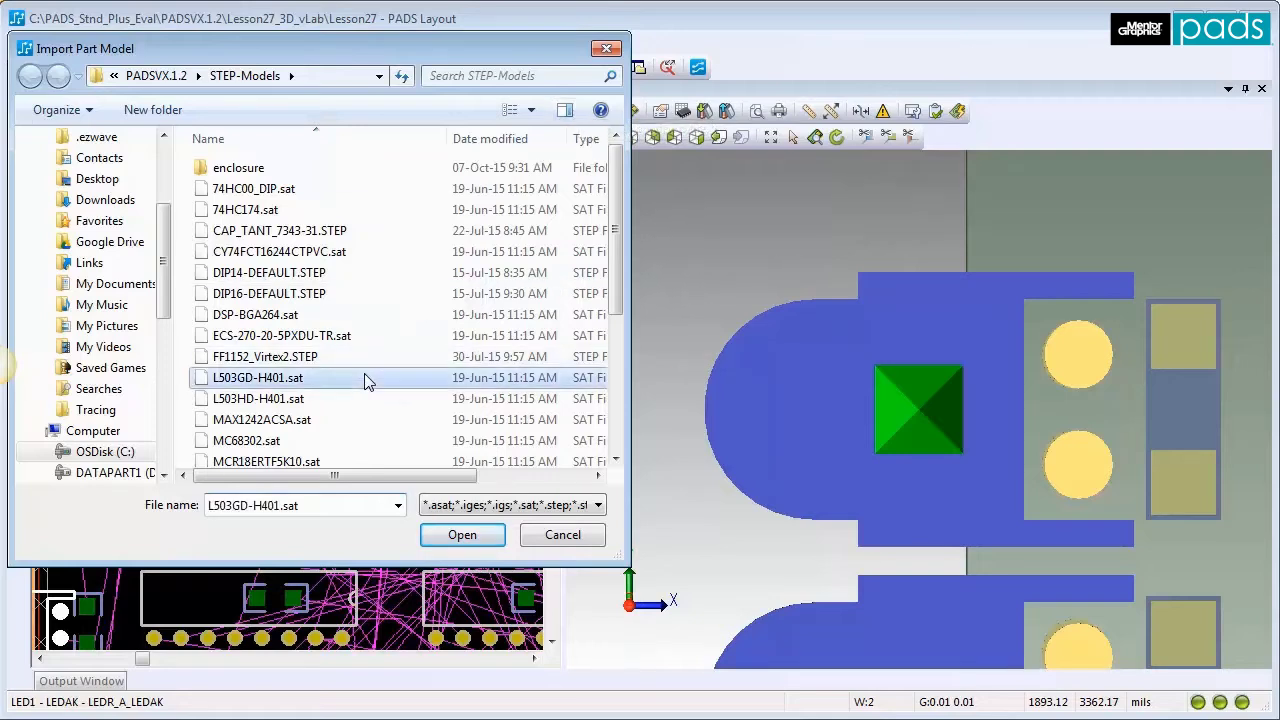
left_click(460, 534)
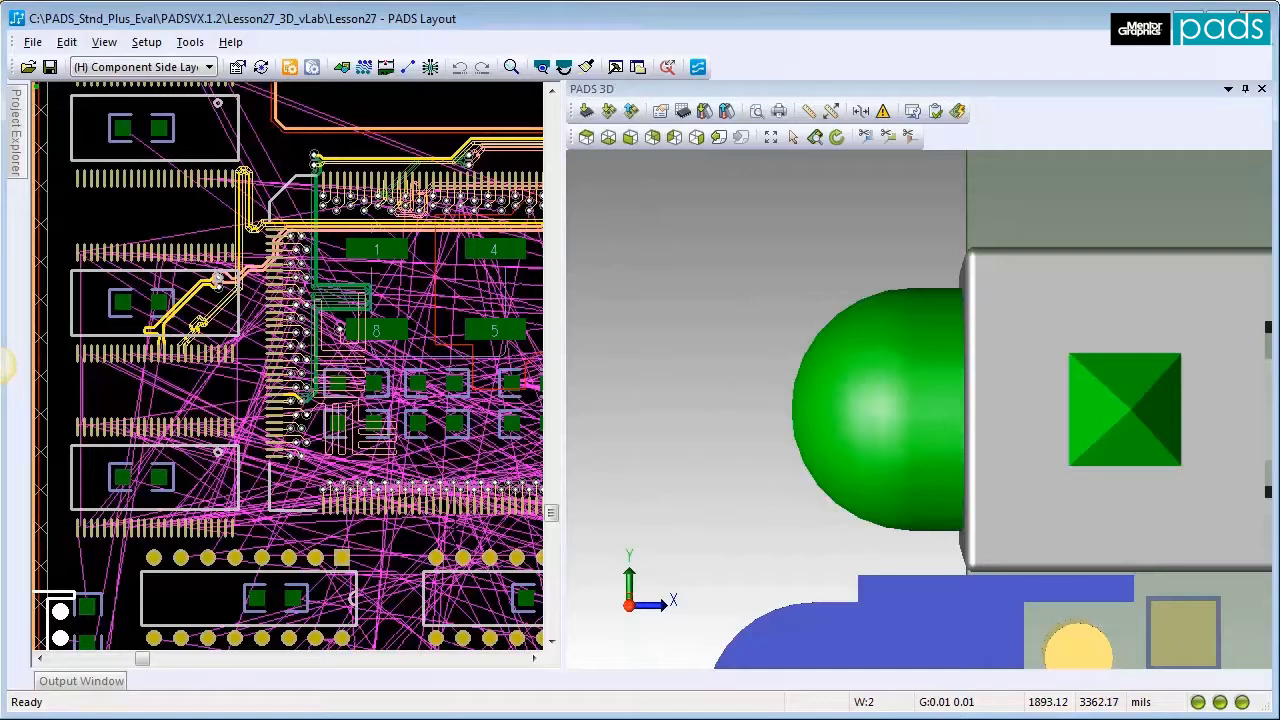
Zoom the 3D view out to show the whole board.
left_click(772, 138)
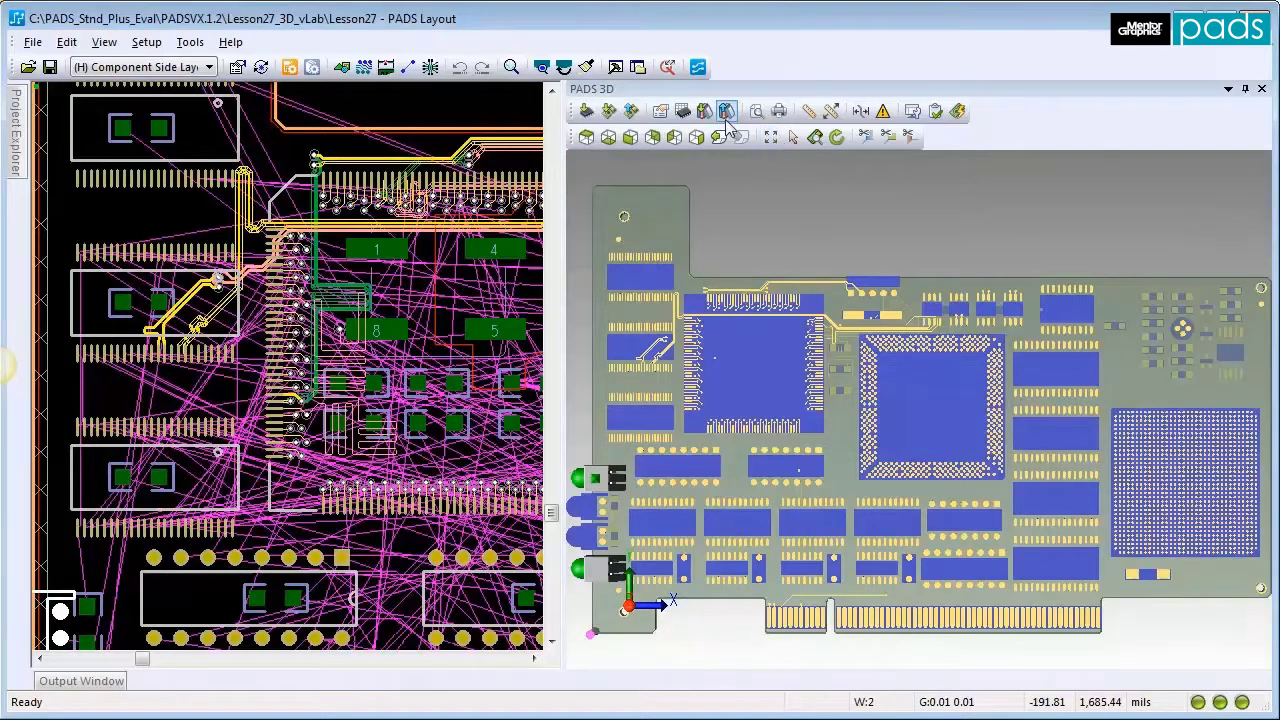
Map the LEDKA part to L503GD-H401.sat in Manage Mappings so all four LEDs get bodies.
left_click(684, 111)
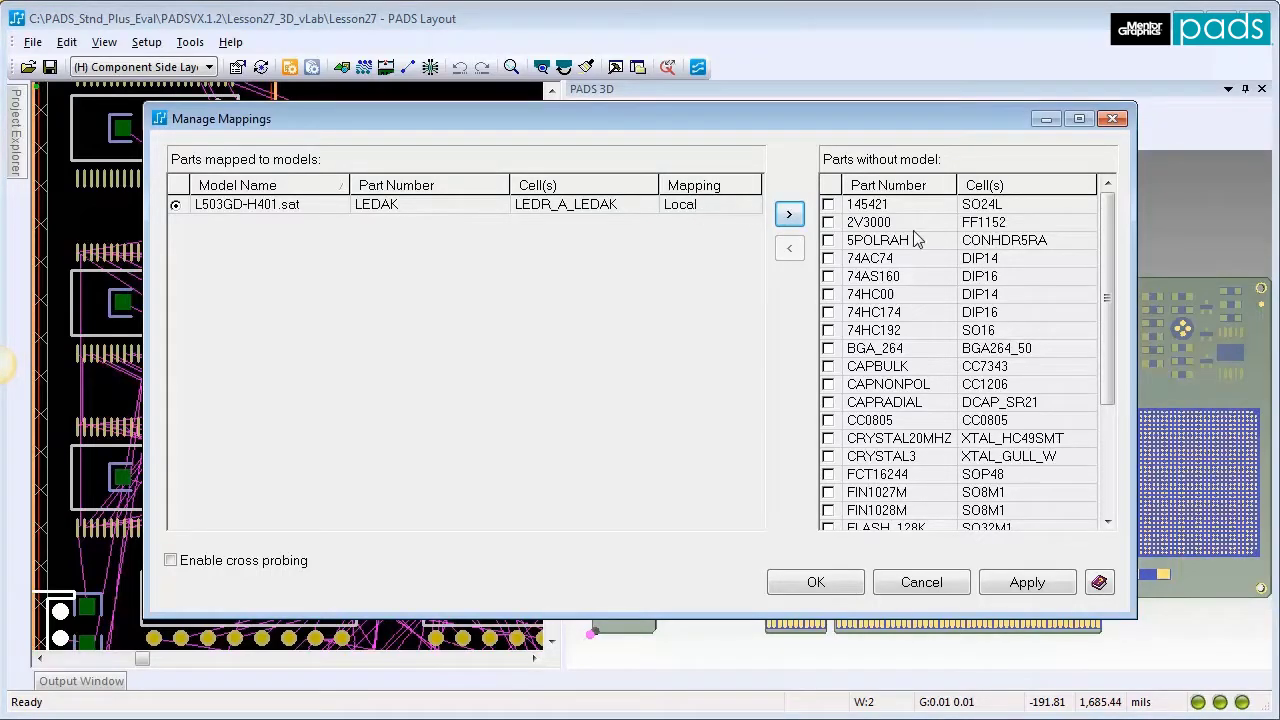
left_click_drag(1107, 366, 1121, 476)
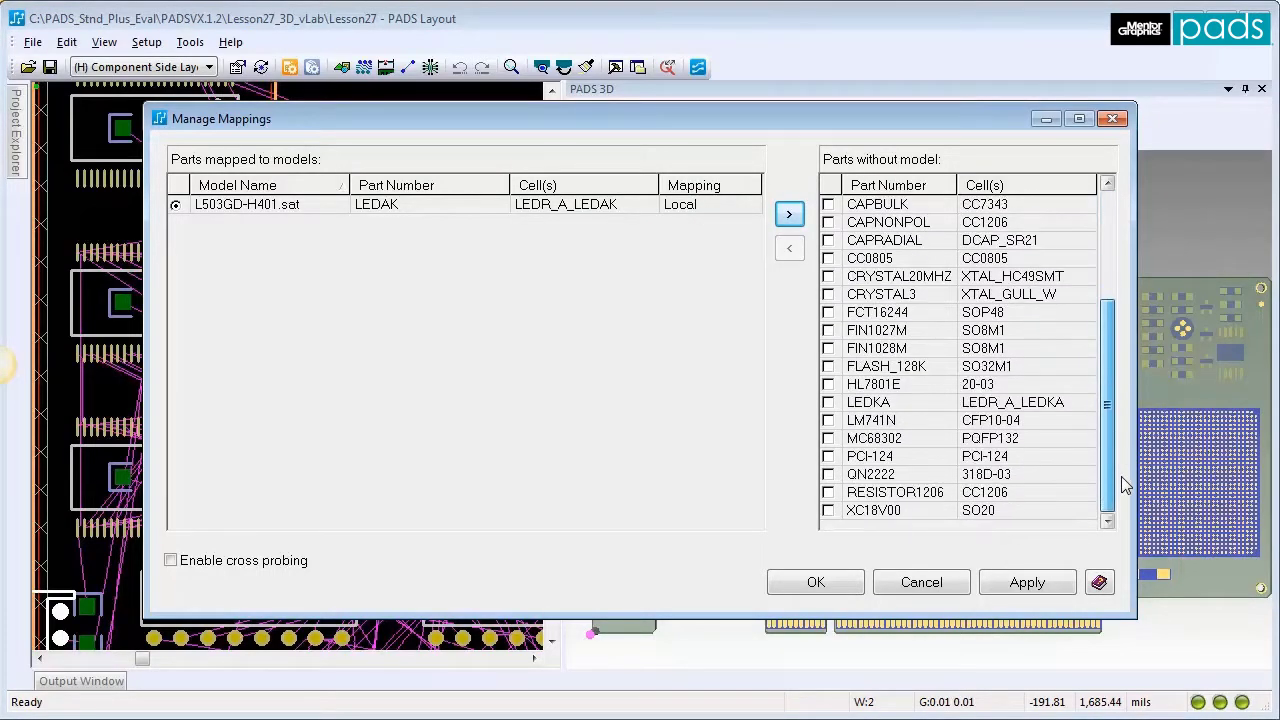
left_click(885, 402)
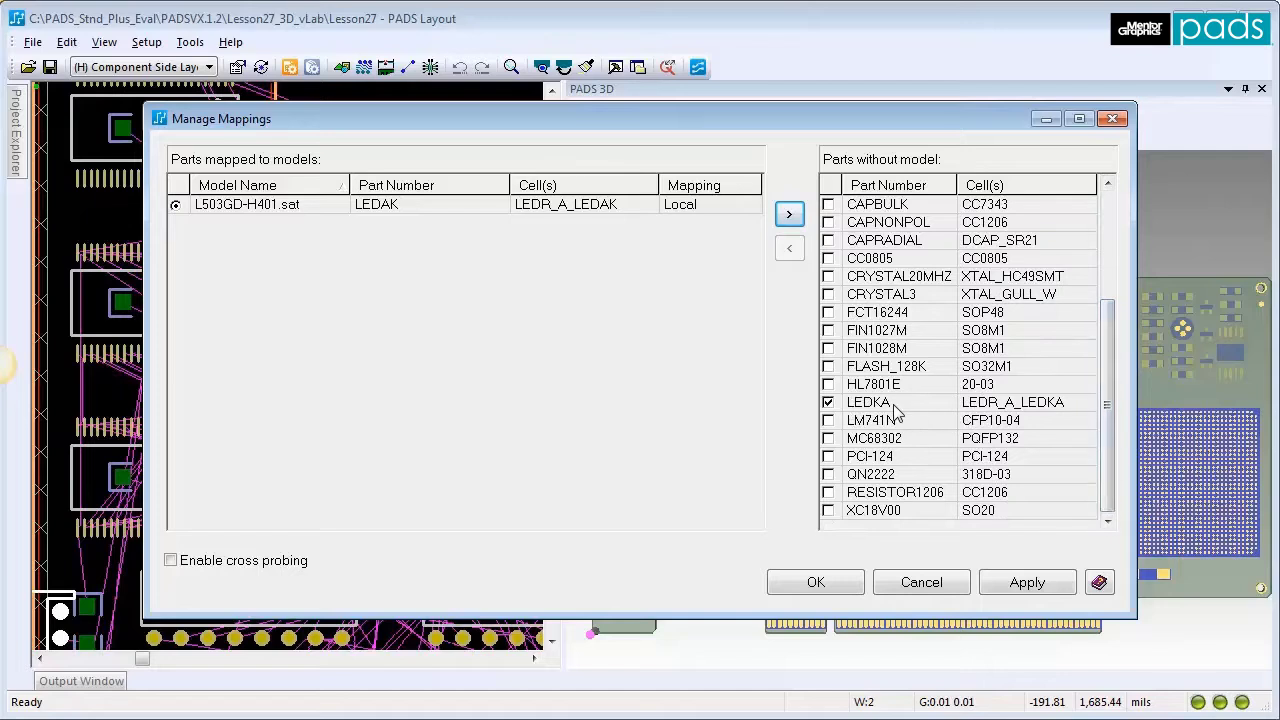
left_click(789, 214)
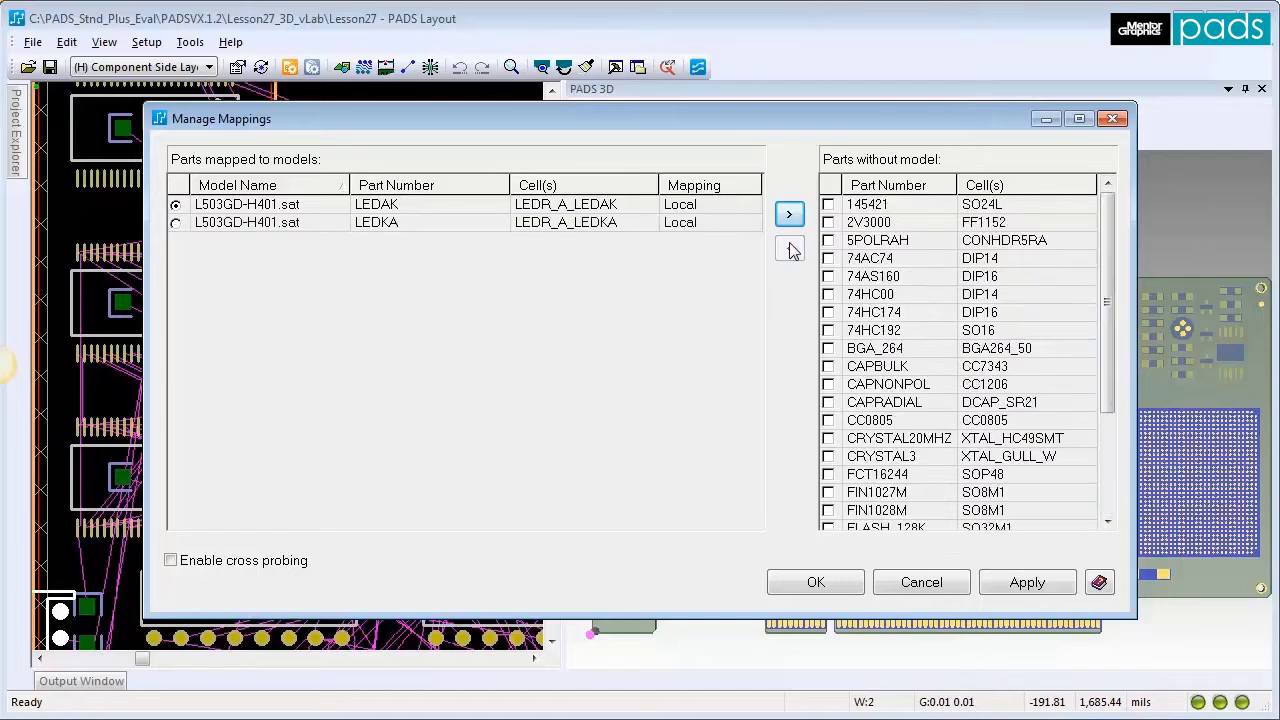
left_click(828, 583)
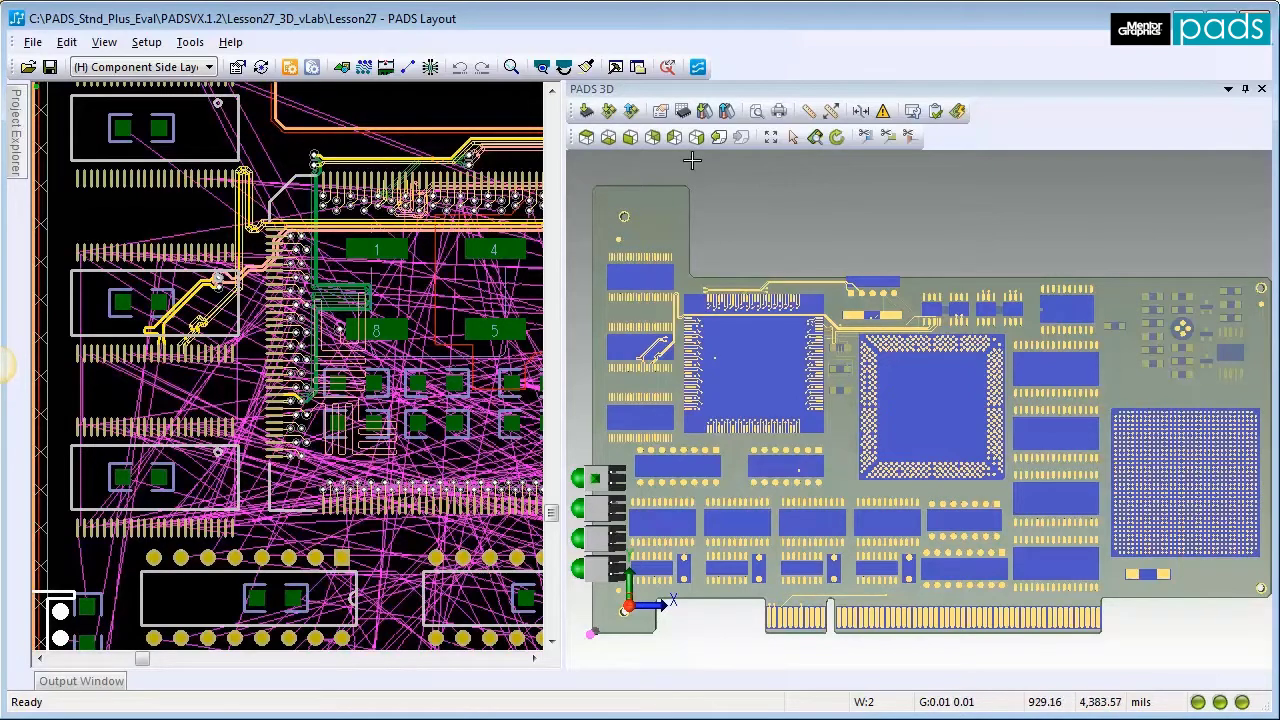
left_click(683, 112)
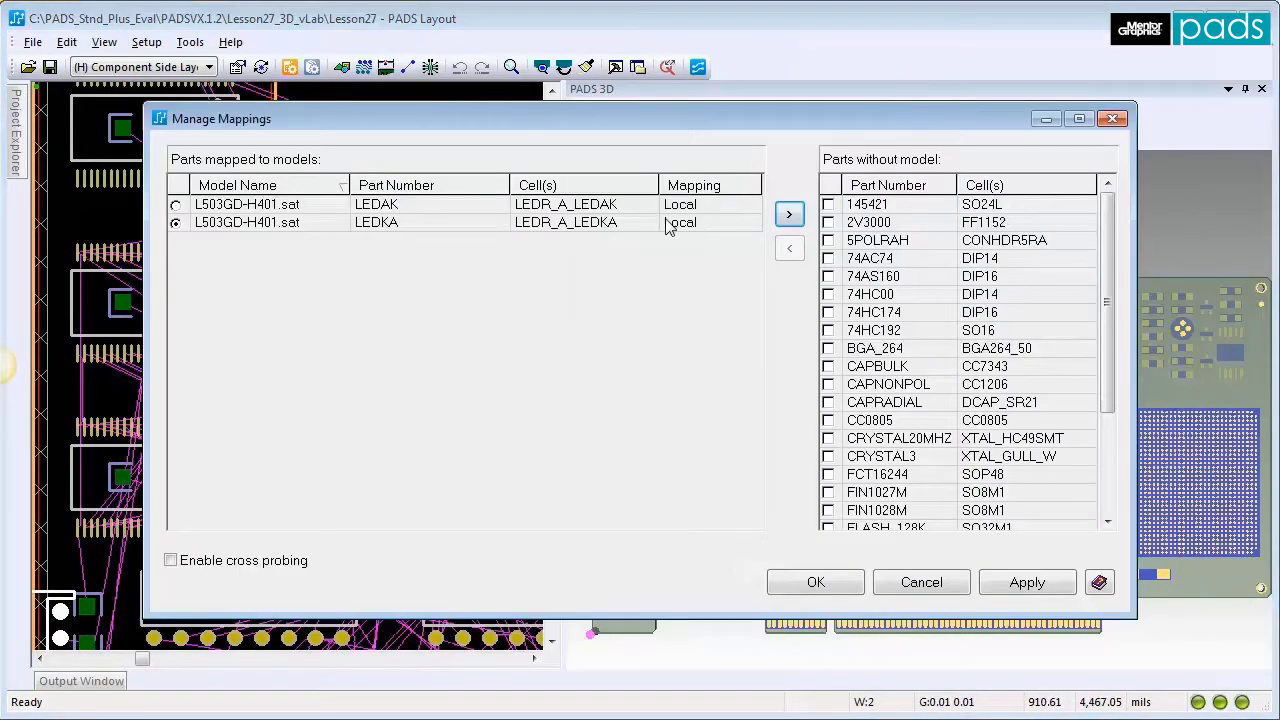
Remove the LEDKA mapping, then open U102's DIP16 decal in the decal editor.
left_click(789, 248)
key("Return")
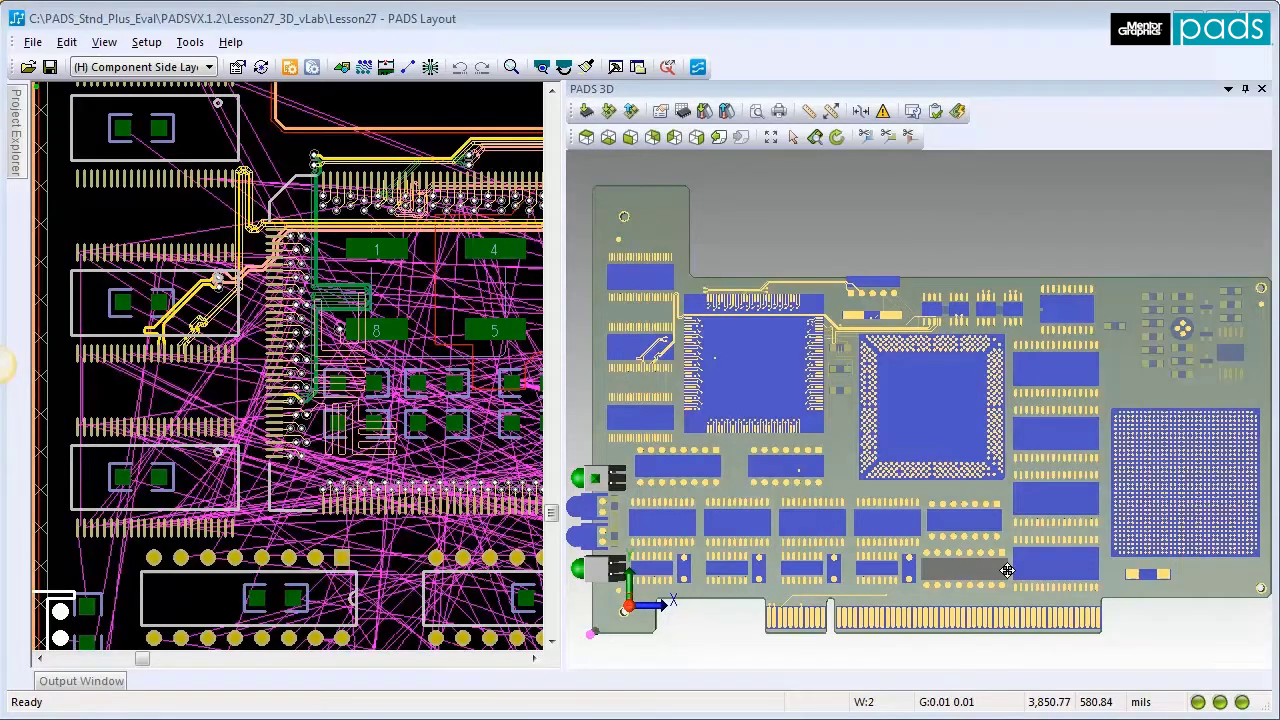
left_click(708, 472)
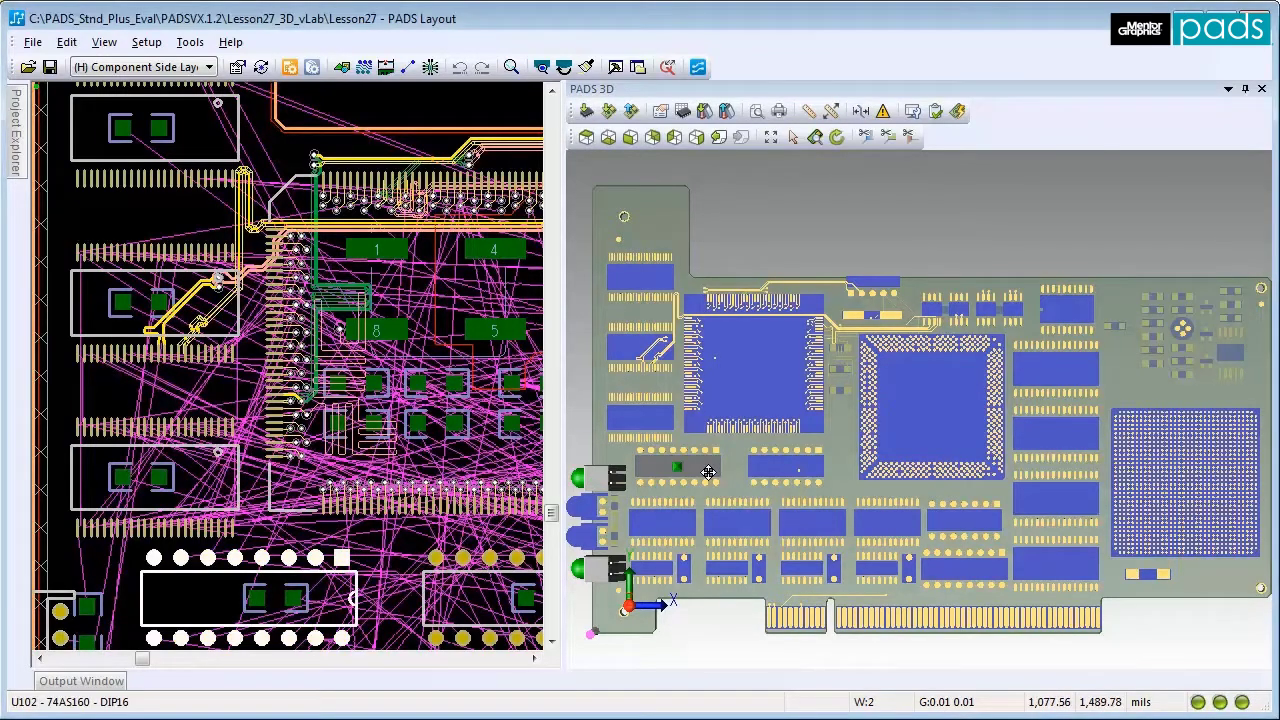
left_click(795, 139)
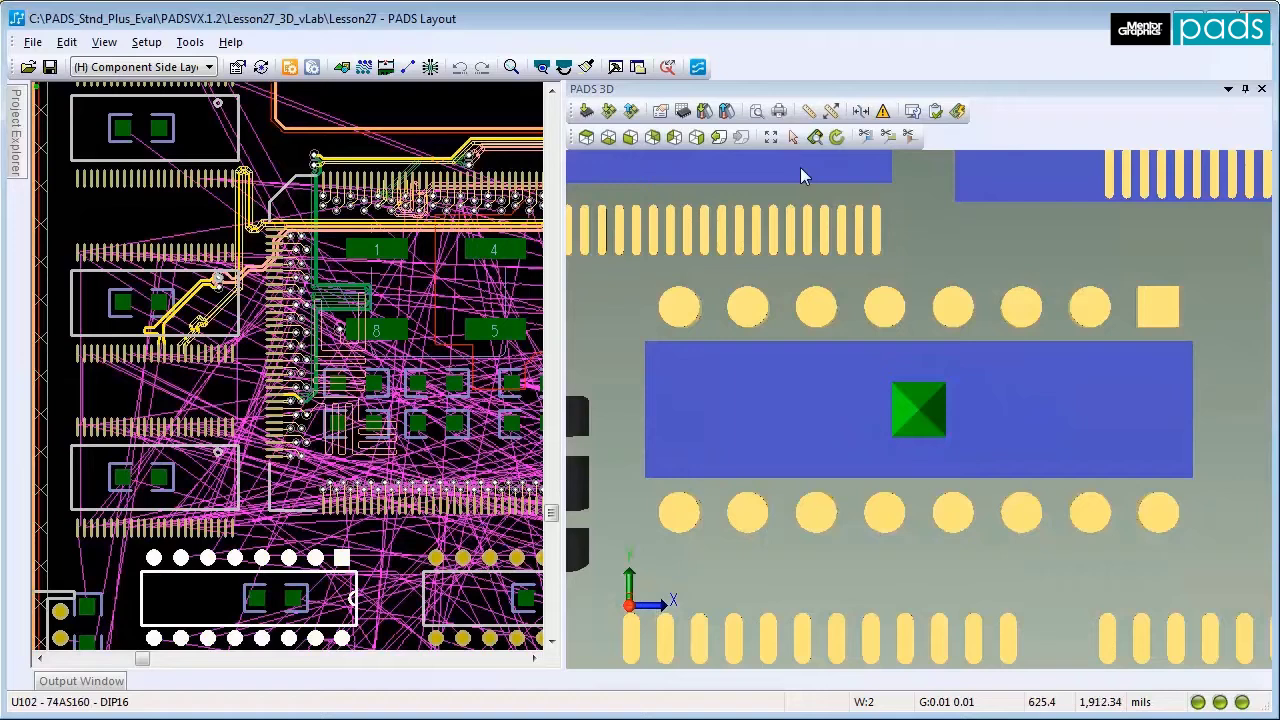
right_click(791, 411)
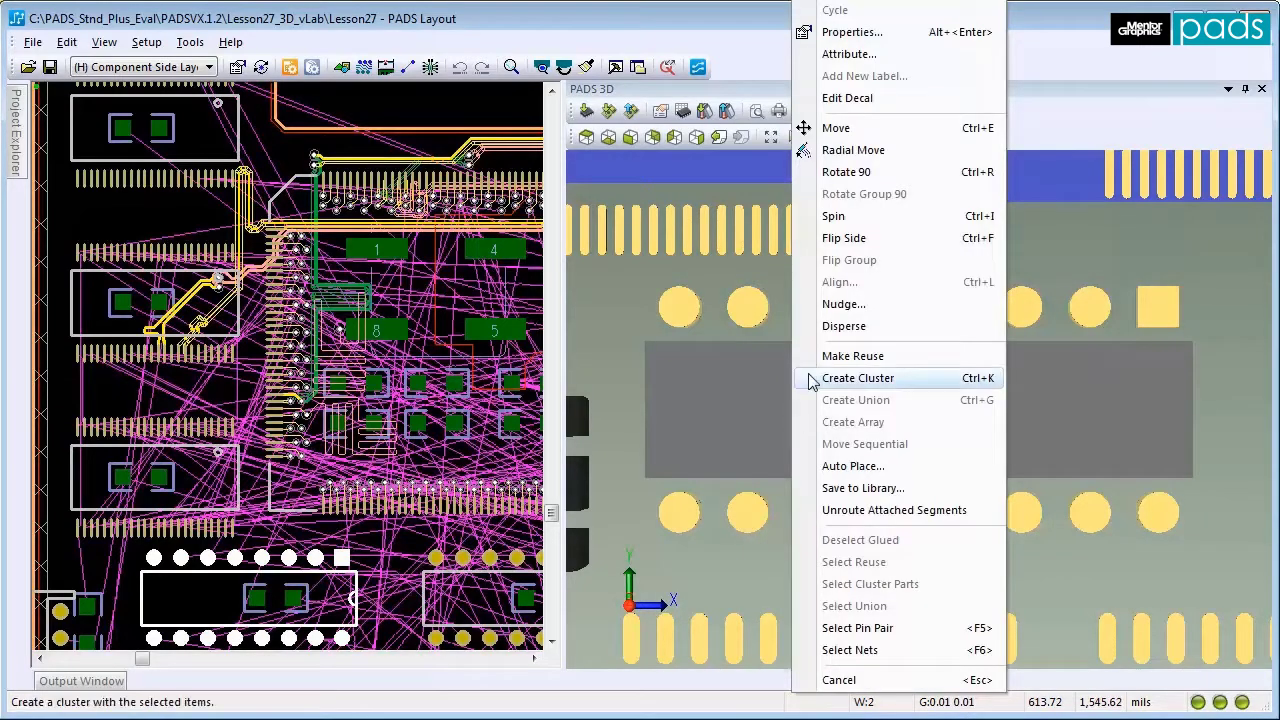
left_click(895, 104)
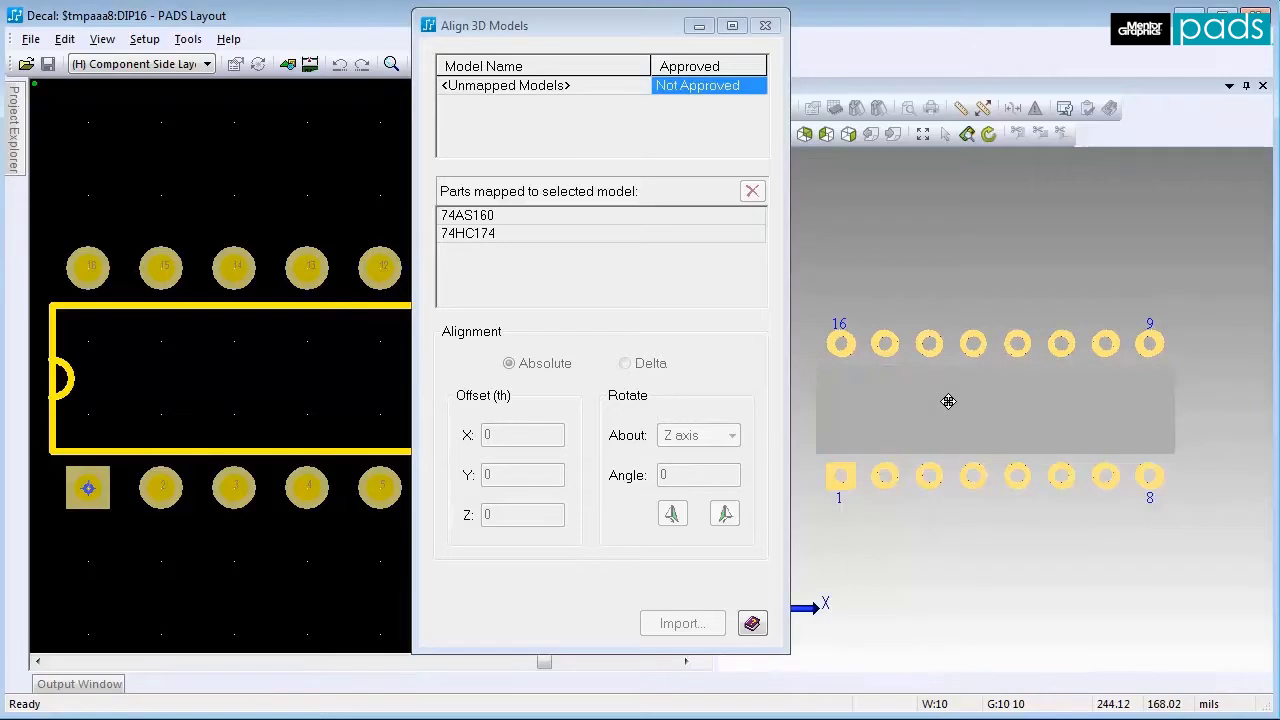
Select parts 74AS160 and 74HC174 and import DIP16-DEFAULT.STEP for them.
left_click_drag(594, 217, 588, 242)
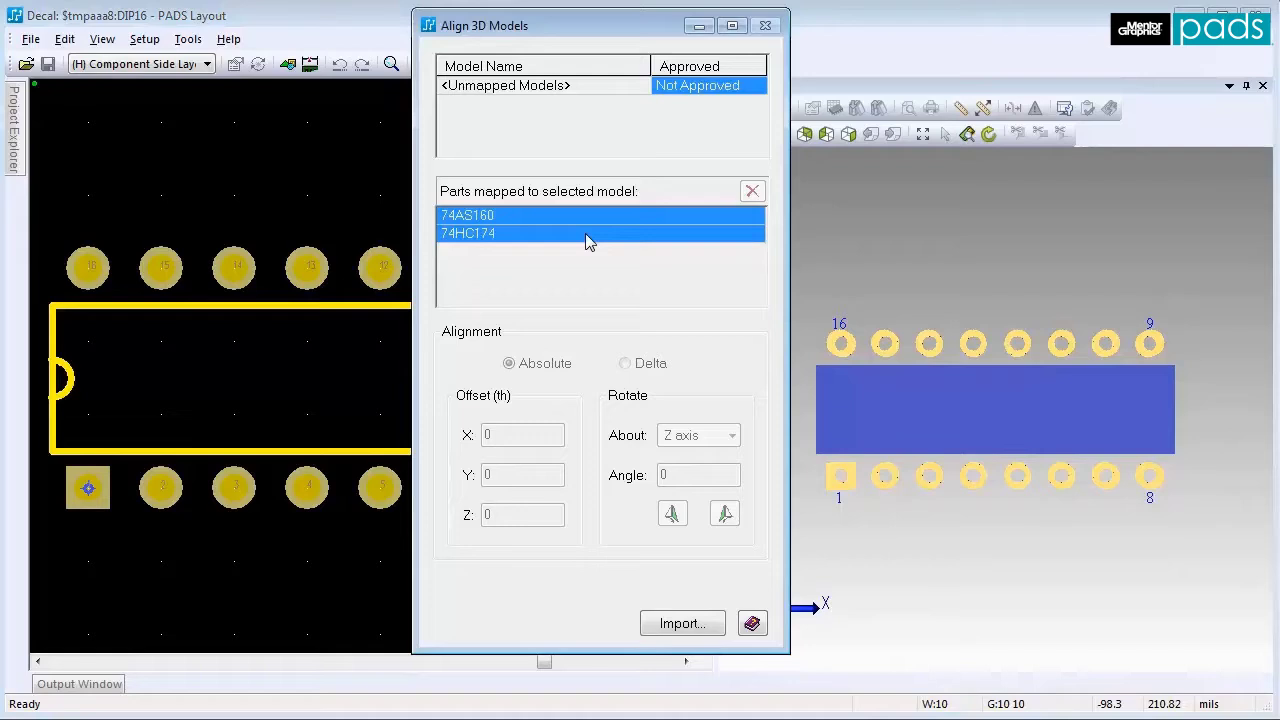
left_click(680, 624)
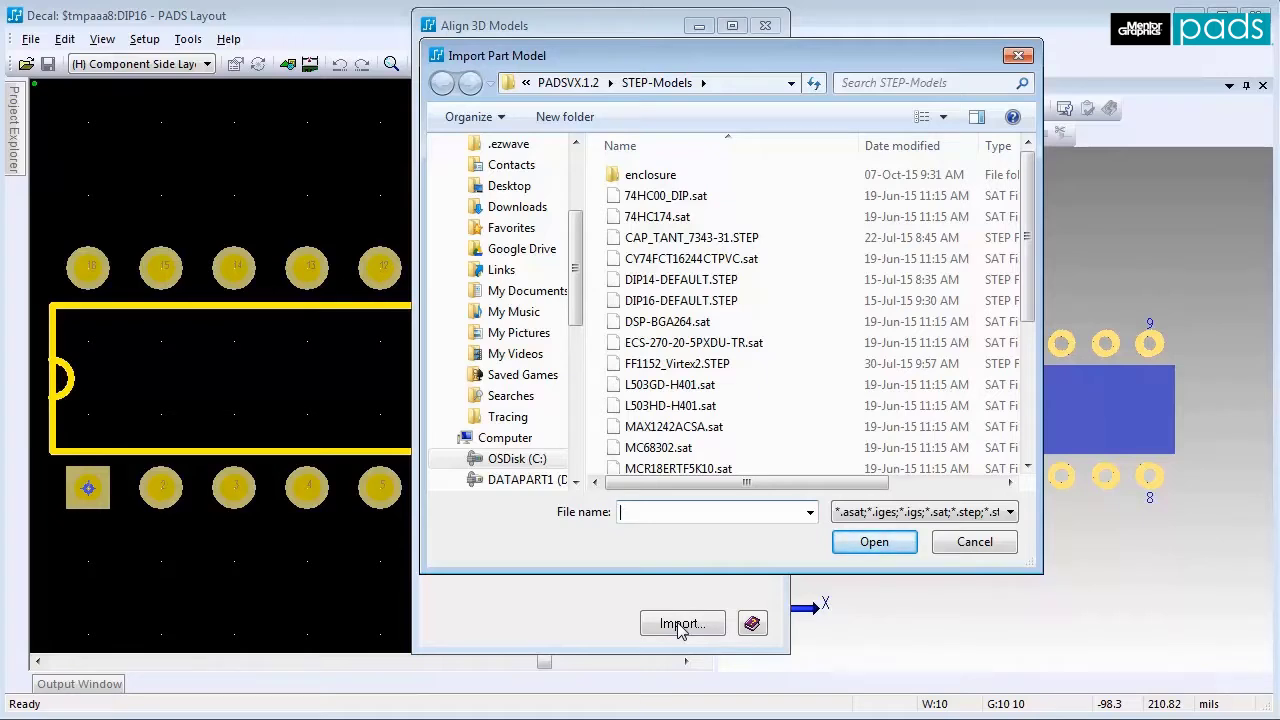
left_click(700, 306)
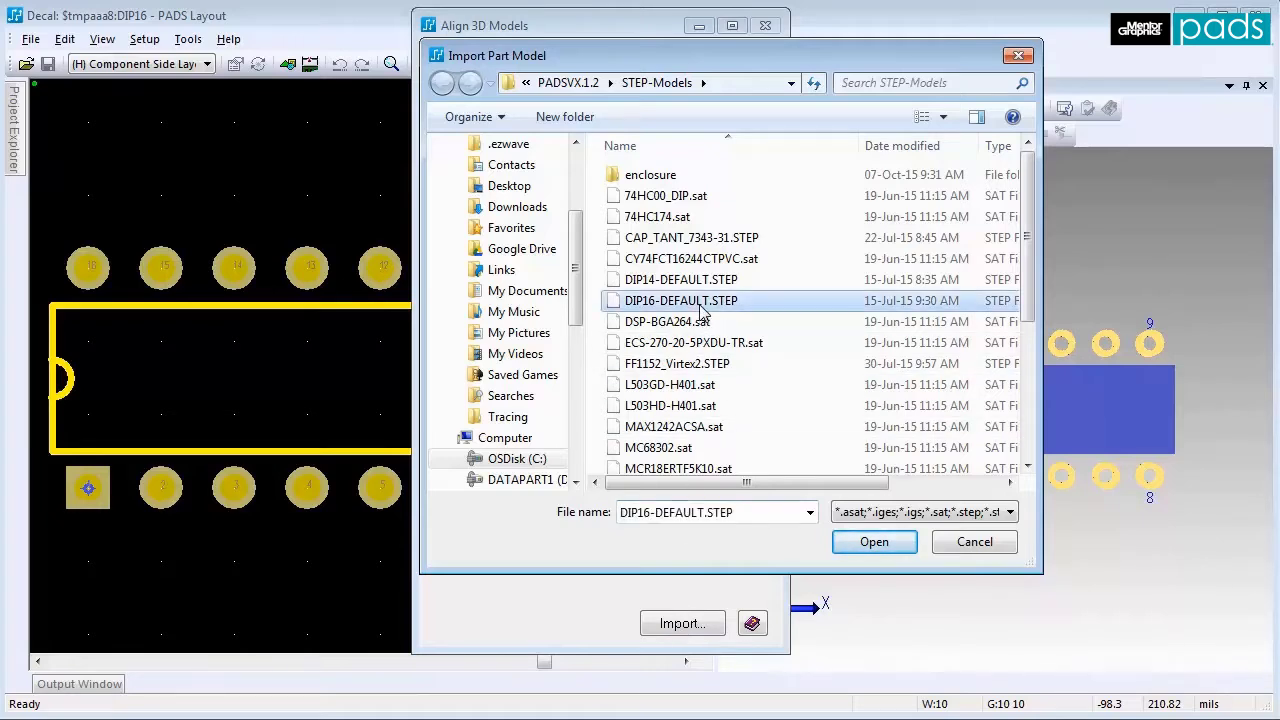
Load the DIP16 model into the decal and rotate it 270° about the Y axis.
left_click(869, 542)
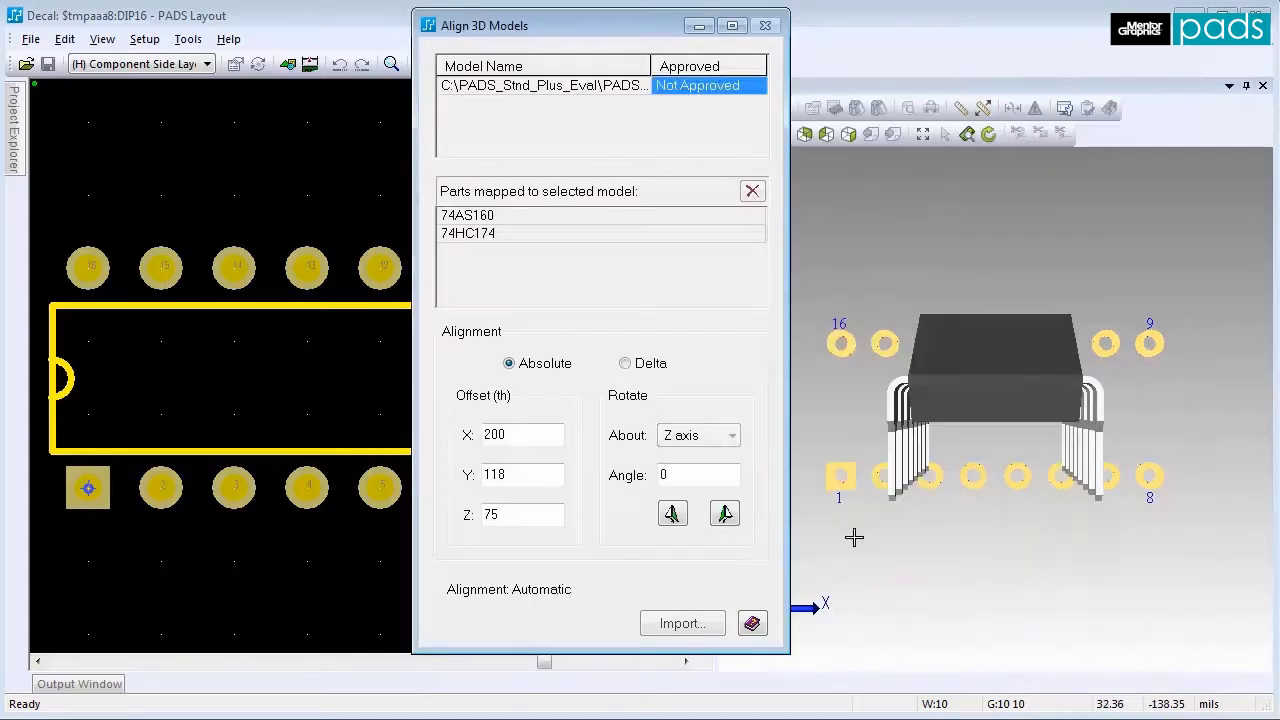
left_click(698, 437)
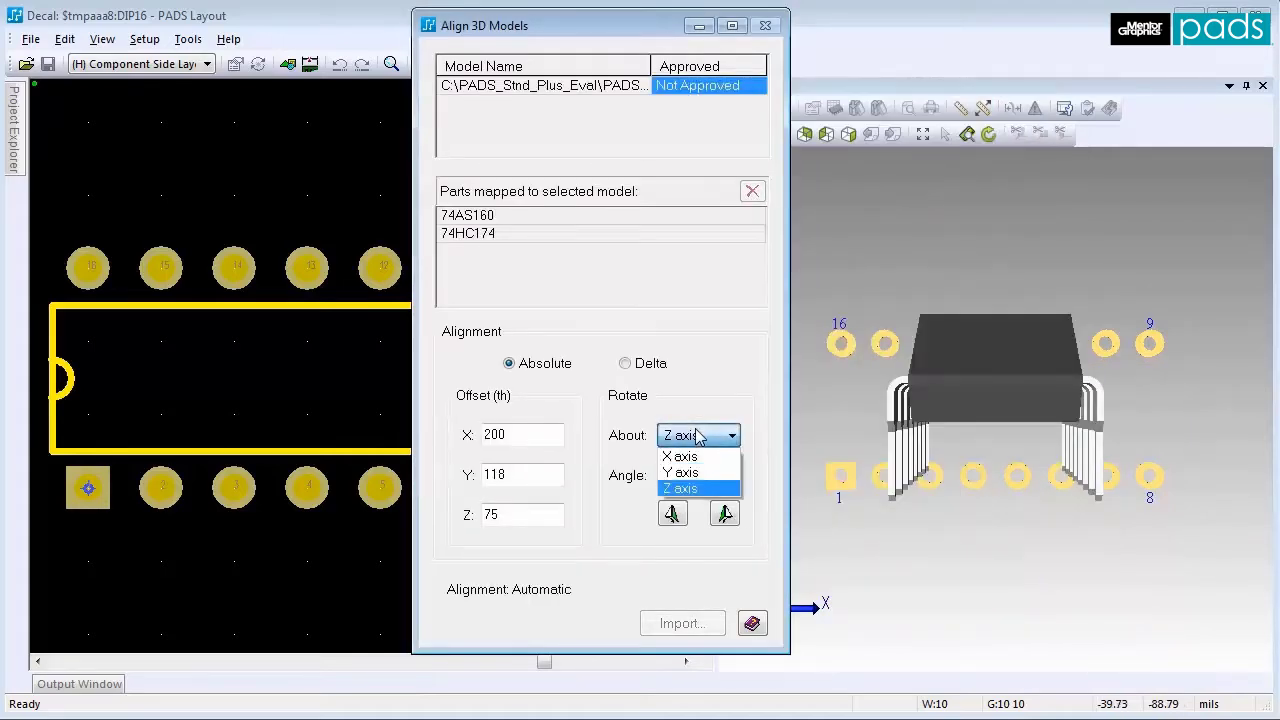
left_click(700, 471)
double_click(700, 475)
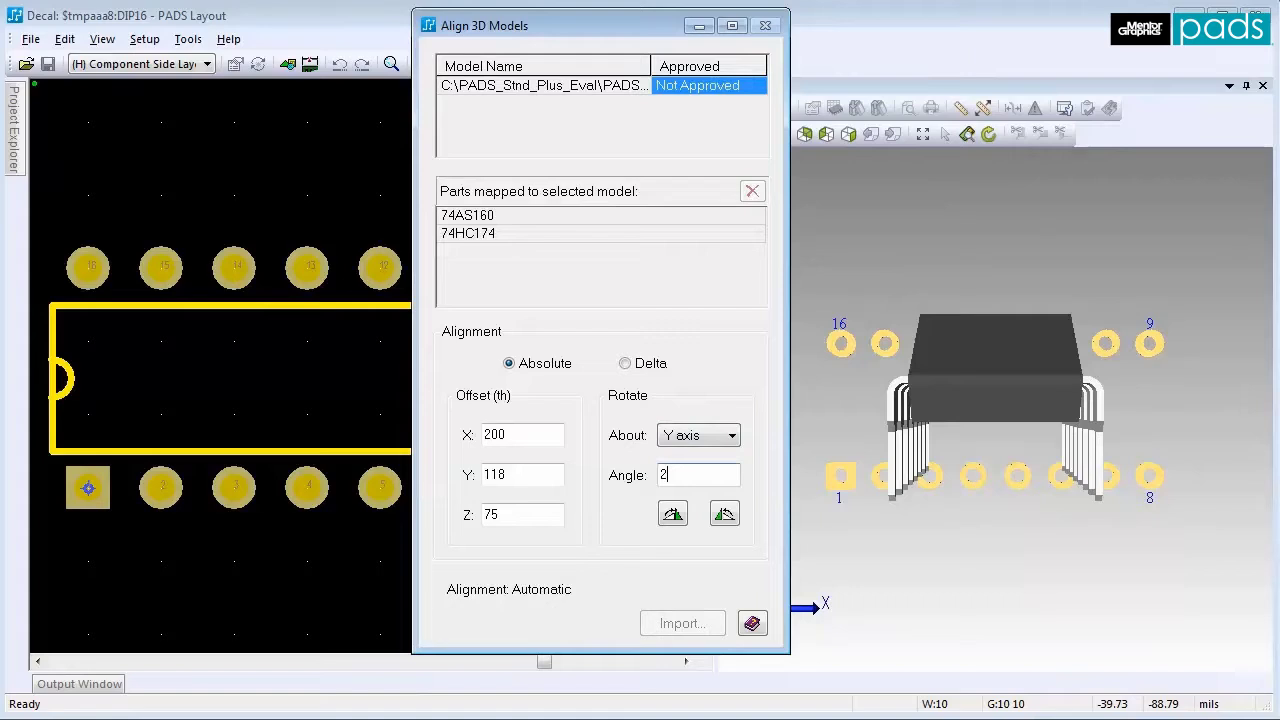
type("270")
left_click(700, 436)
Rotate the DIP16 model 90° about the X axis and set its Z offset to 0.
left_click(686, 457)
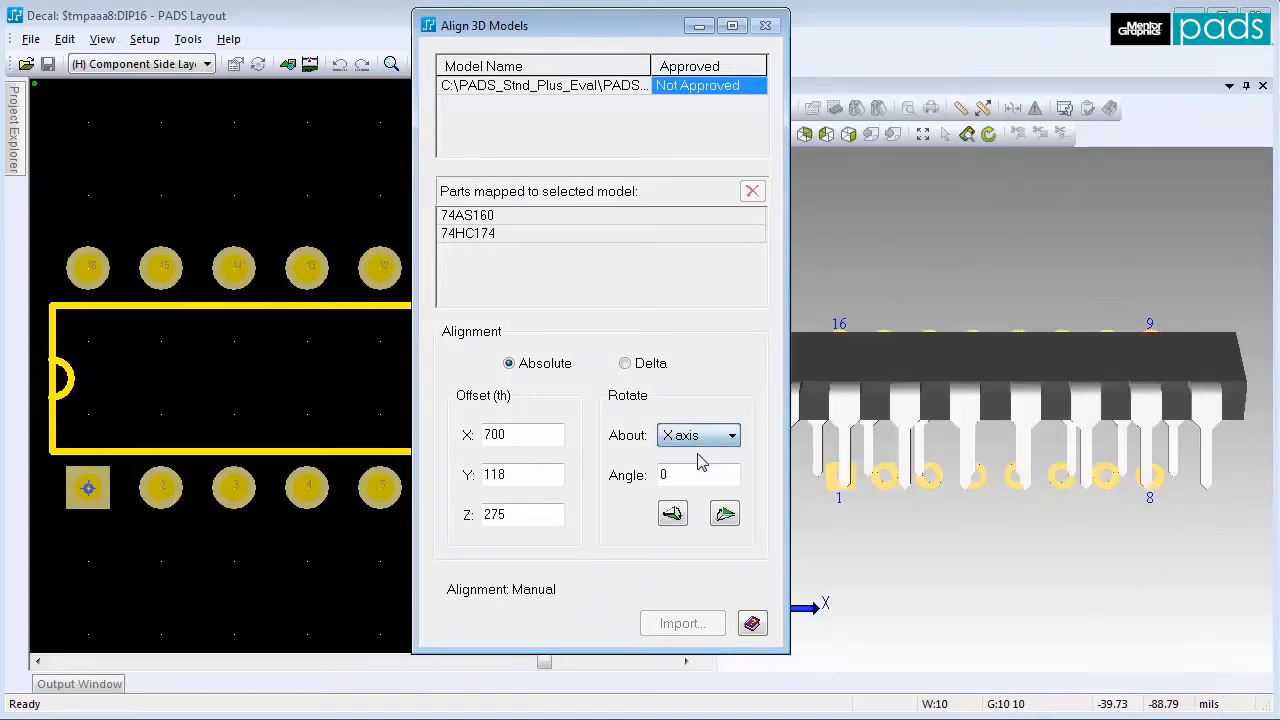
double_click(697, 475)
type("90")
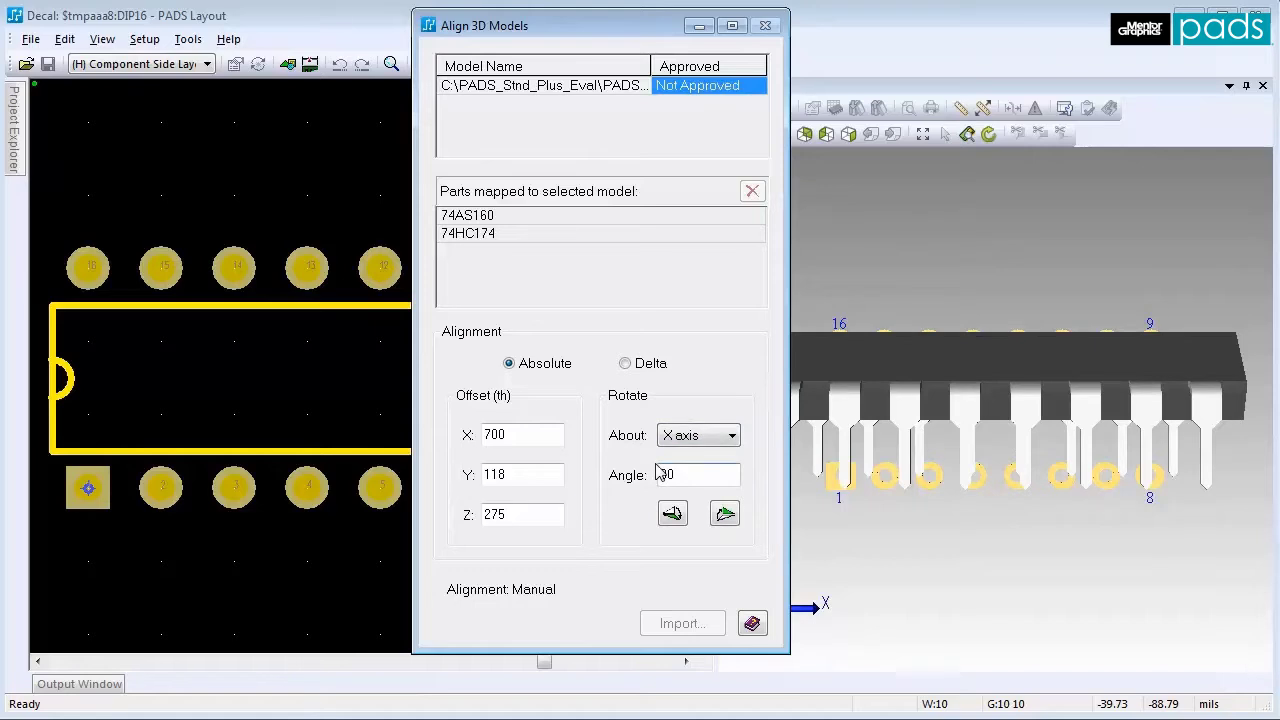
left_click(710, 440)
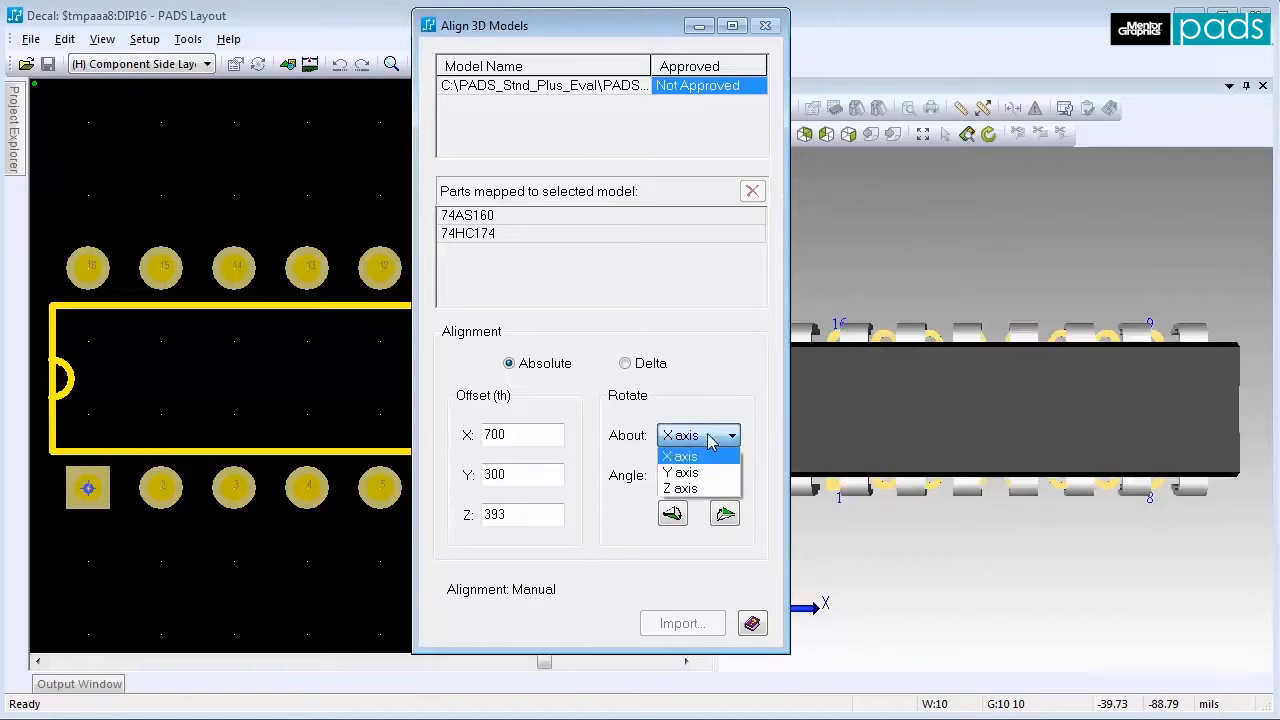
left_click(681, 488)
left_click_drag(540, 514, 430, 518)
type("0")
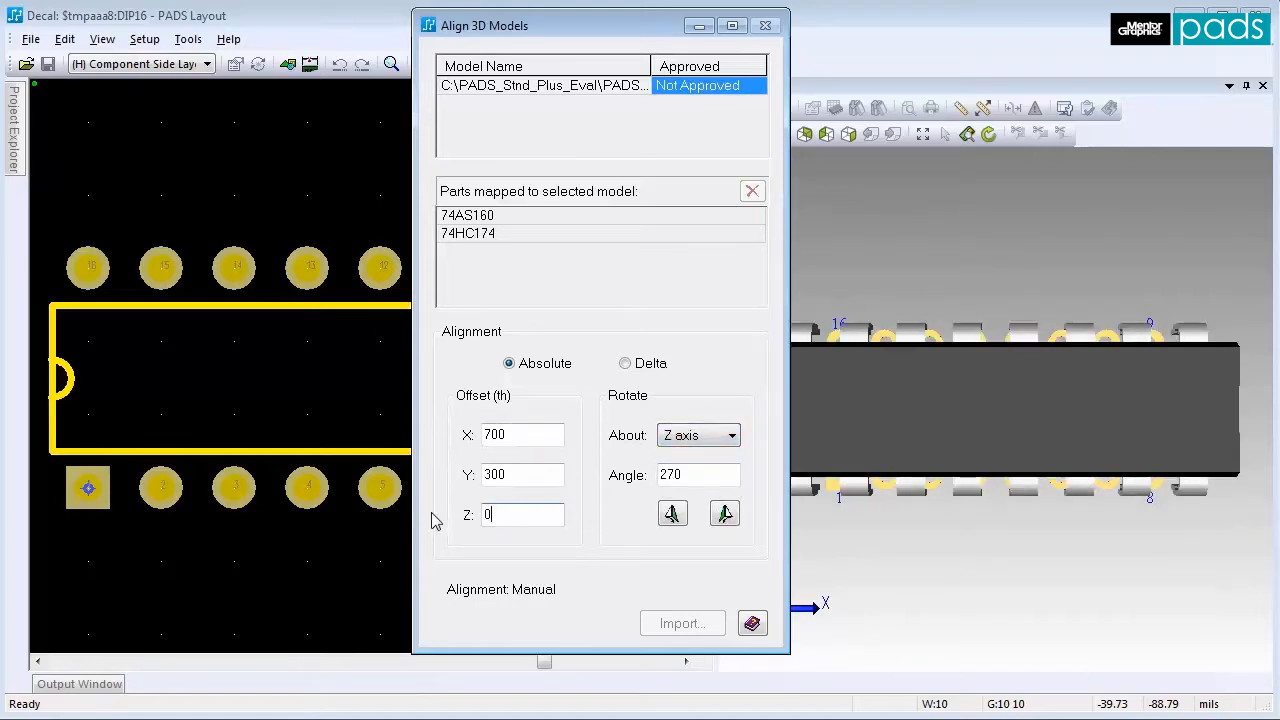
Exit the decal editor, applying the updated decal to all DIP16 components.
left_click(40, 40)
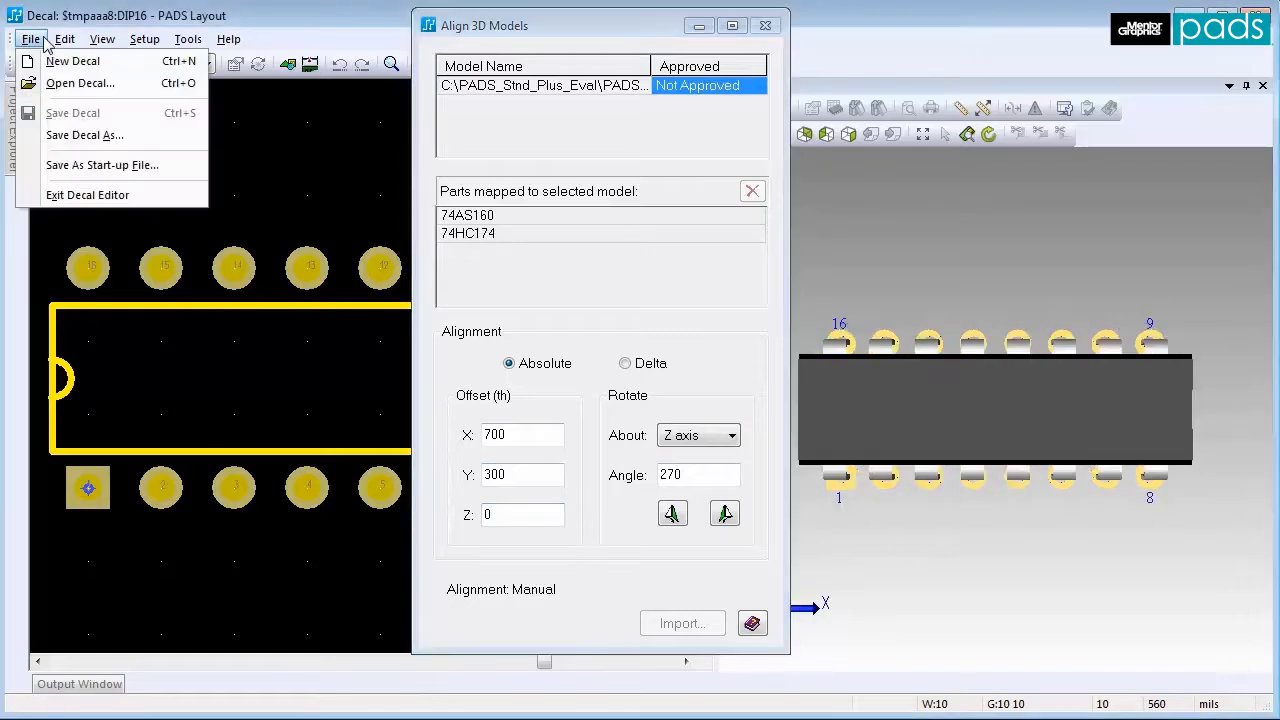
left_click(87, 195)
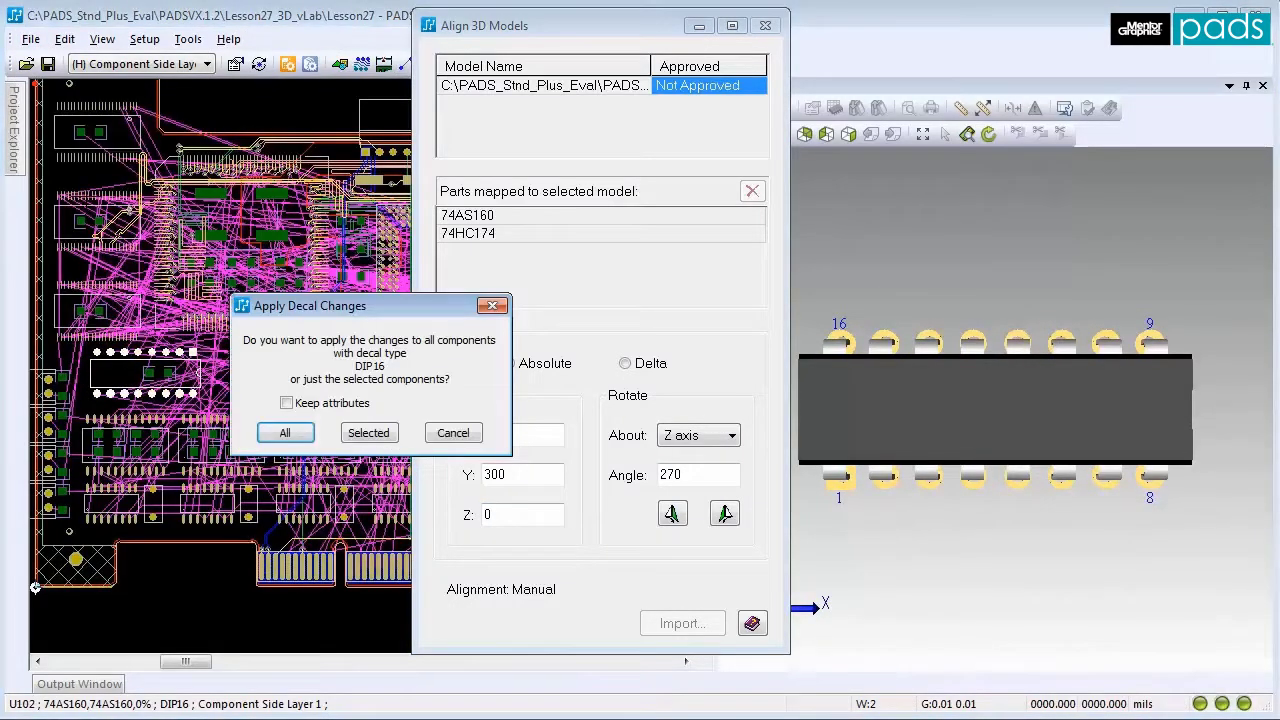
left_click(298, 437)
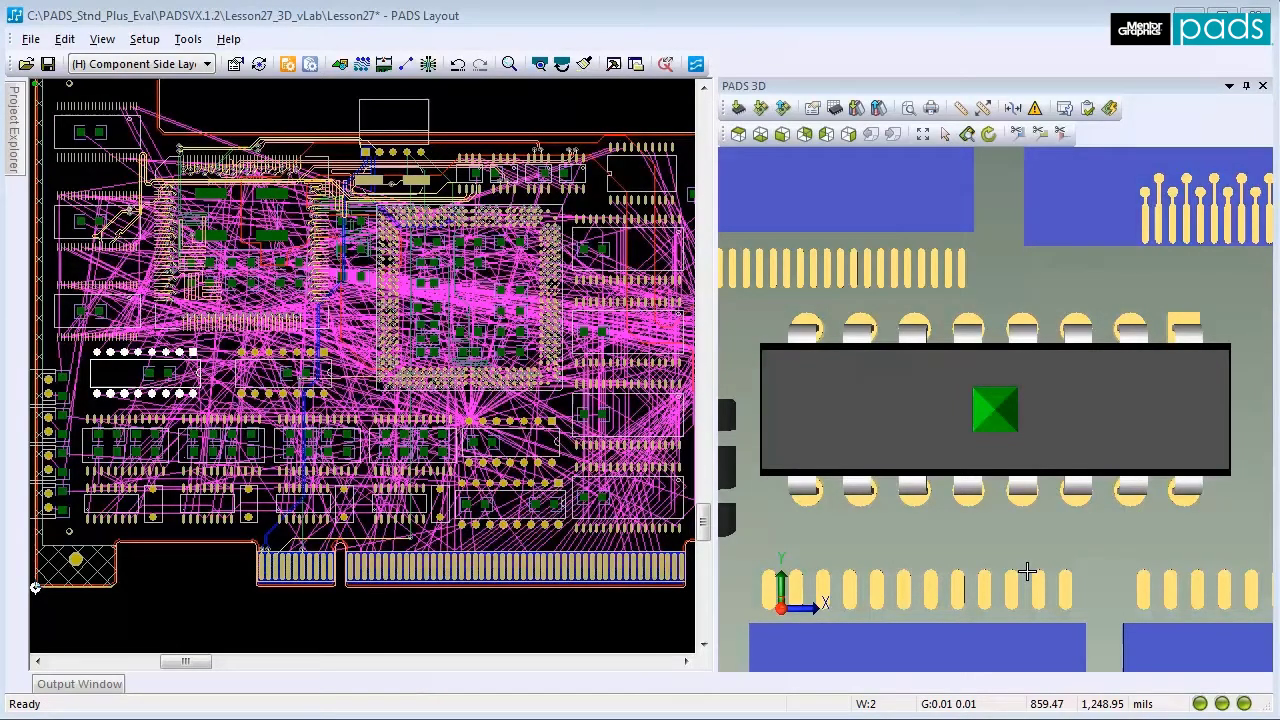
Import top_enclosure_logo.sat from the enclosure folder as a mechanical model.
left_click(761, 108)
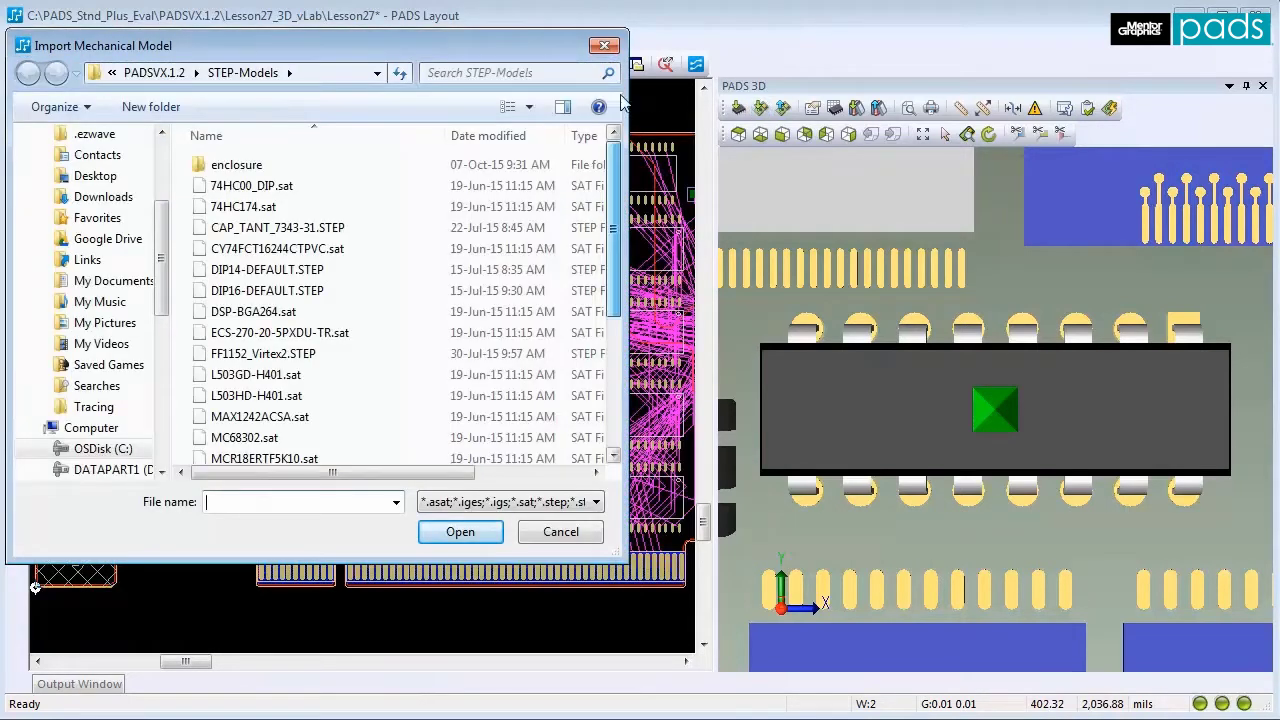
double_click(272, 162)
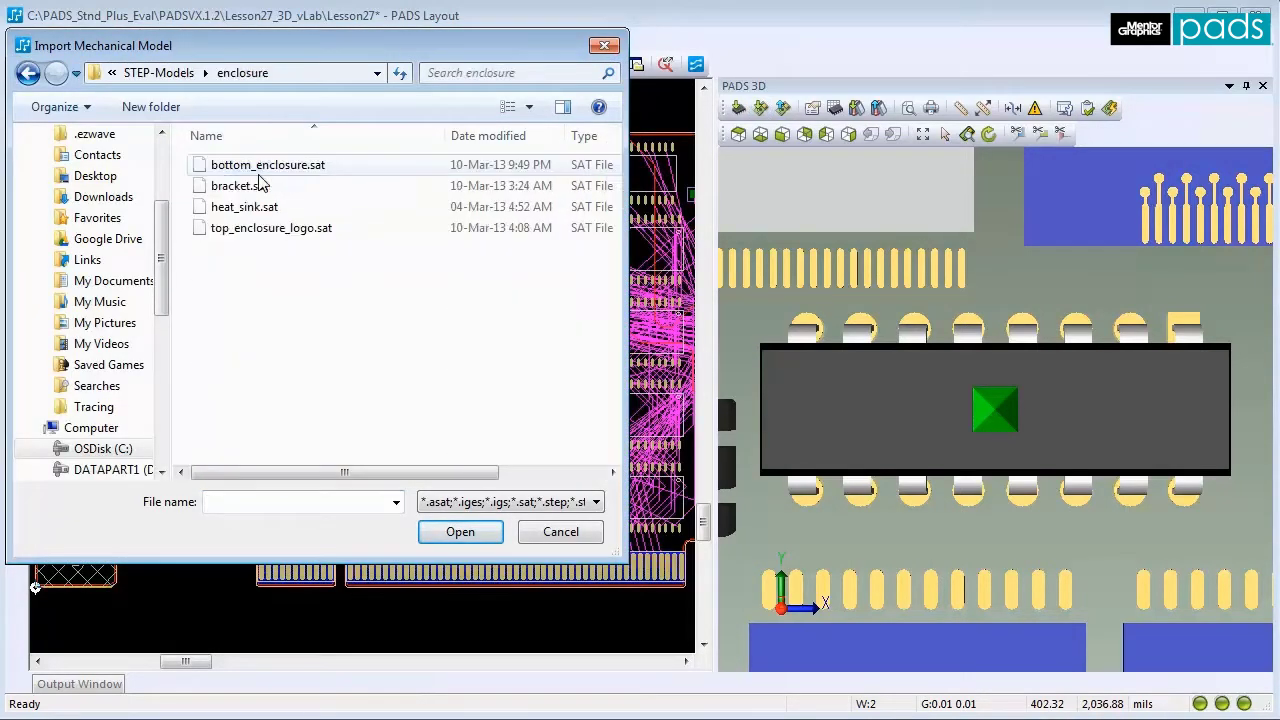
double_click(271, 230)
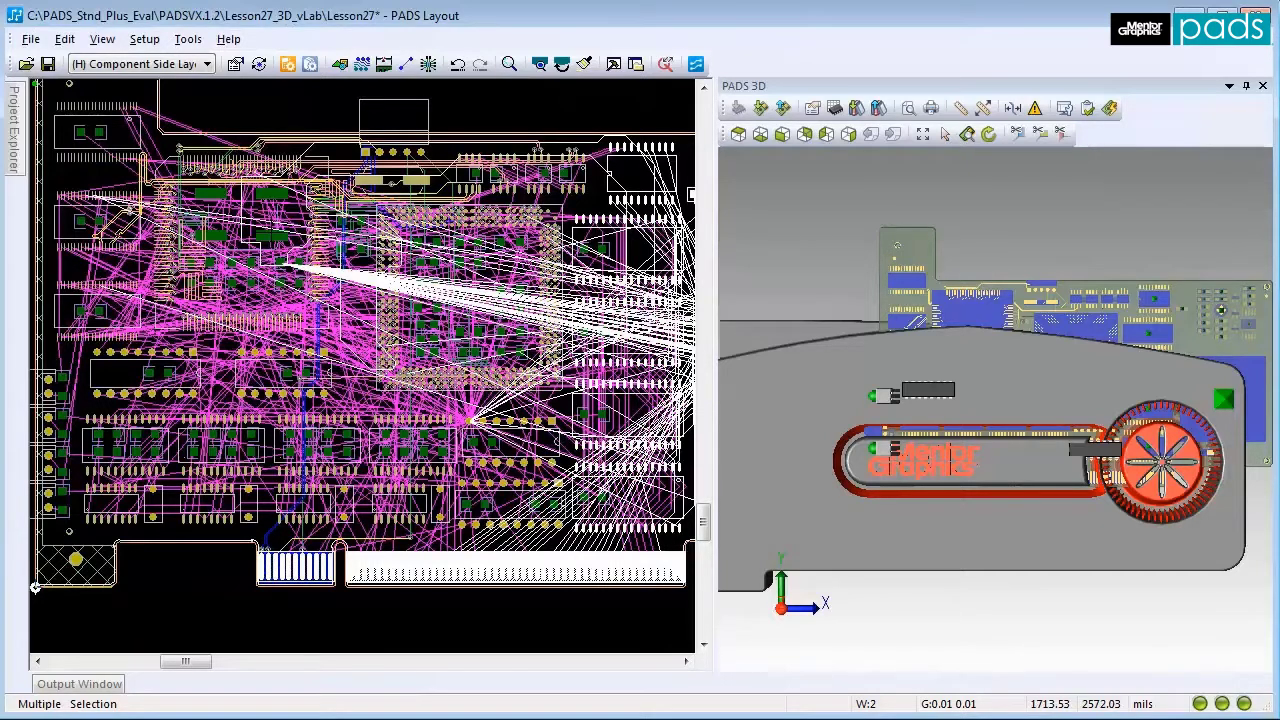
Rename the enclosure model instance to Temp name 5 and set its type to Mechanical.
left_click(976, 460)
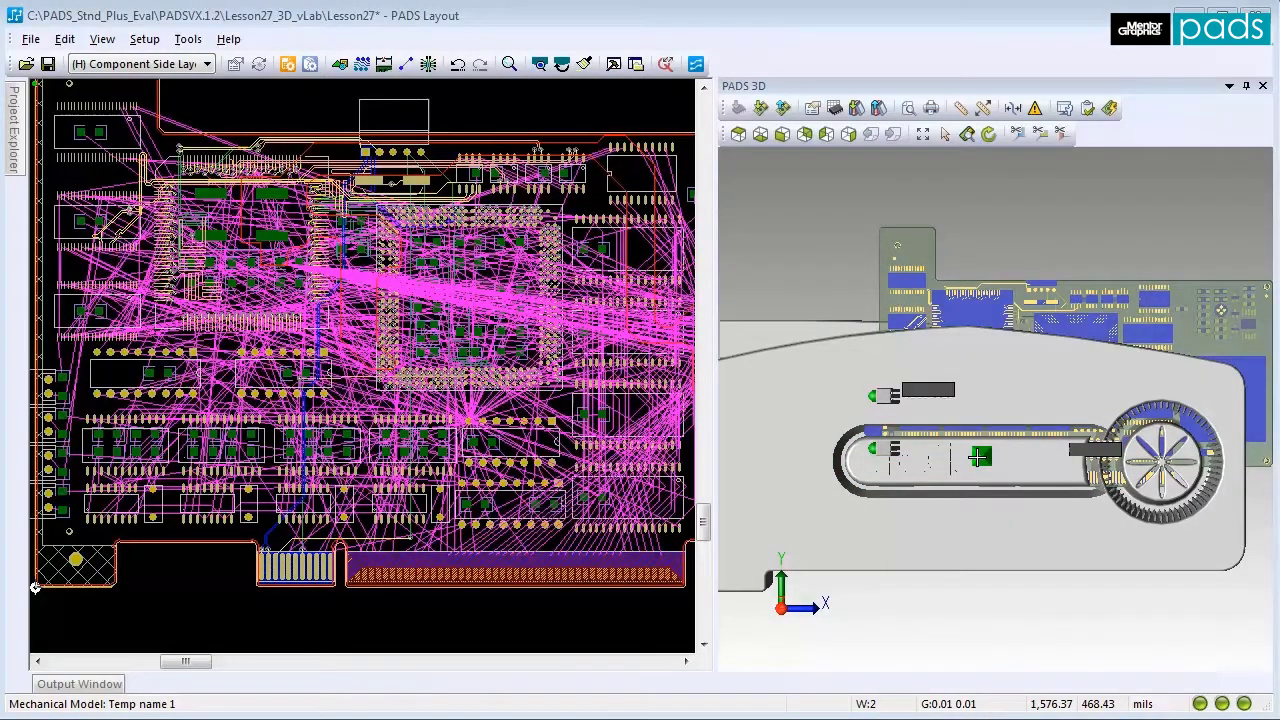
left_click(812, 108)
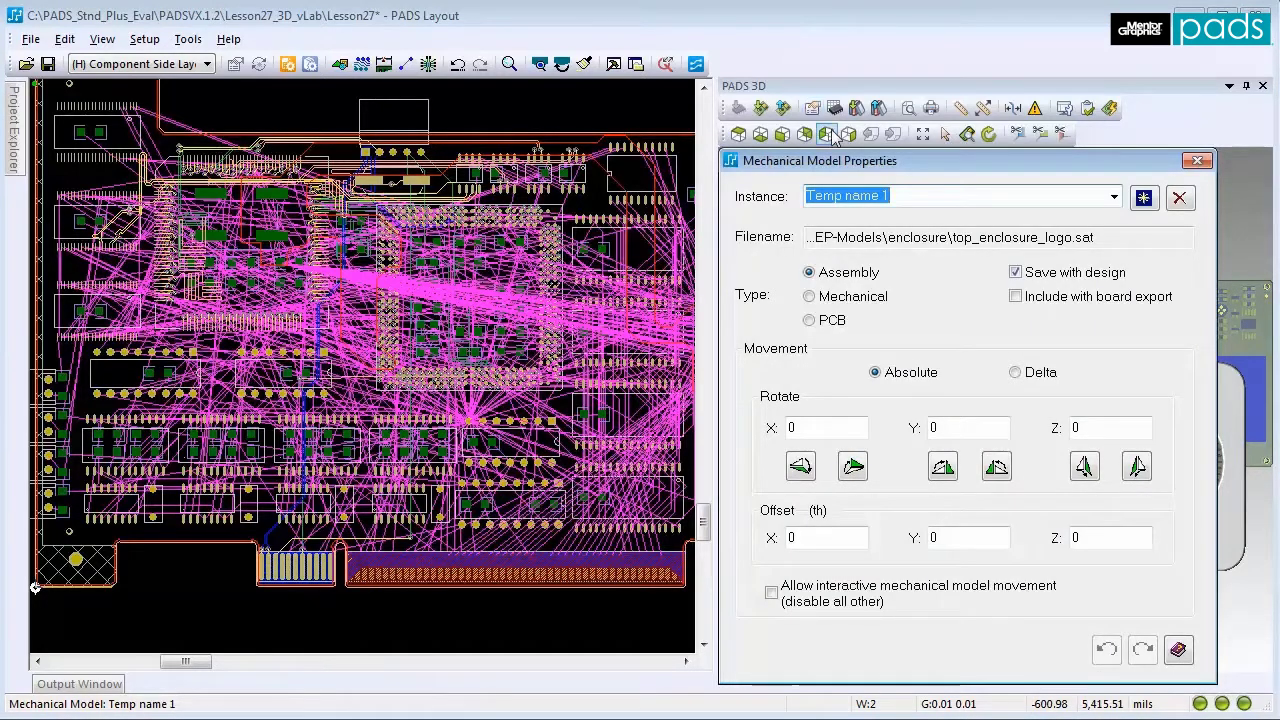
left_click(906, 198)
double_click(884, 196)
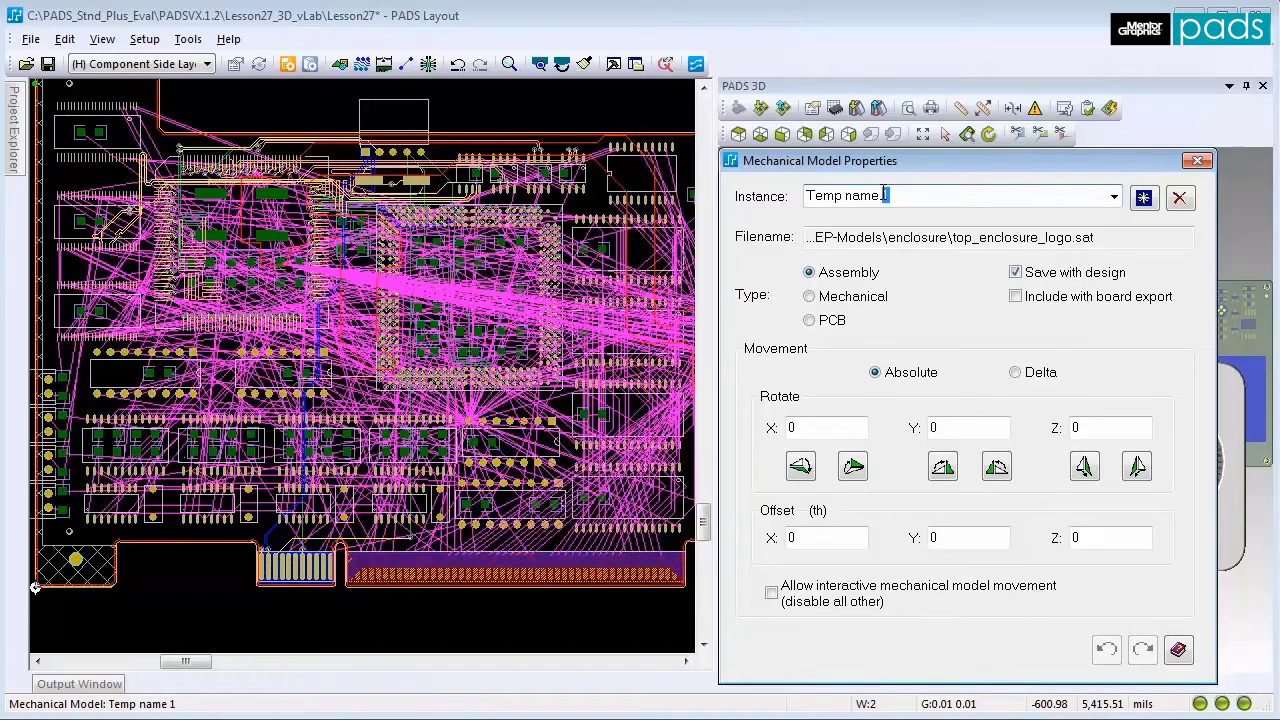
type("5")
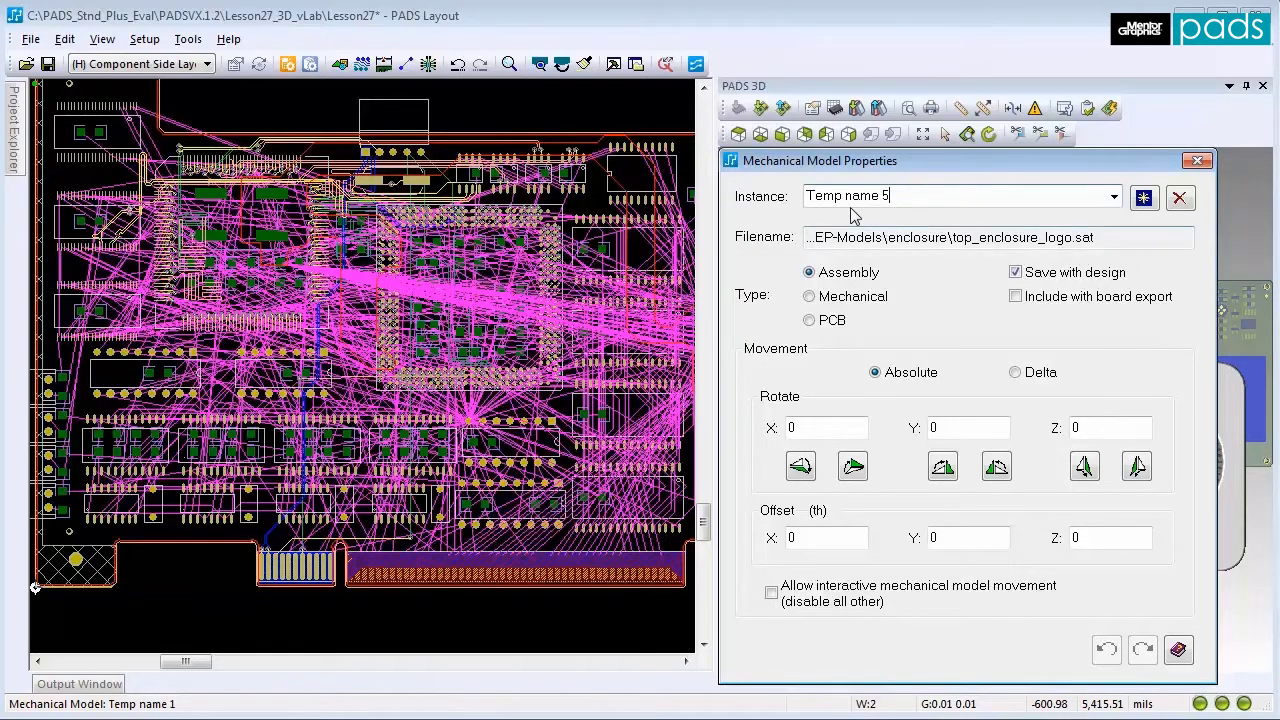
left_click(840, 296)
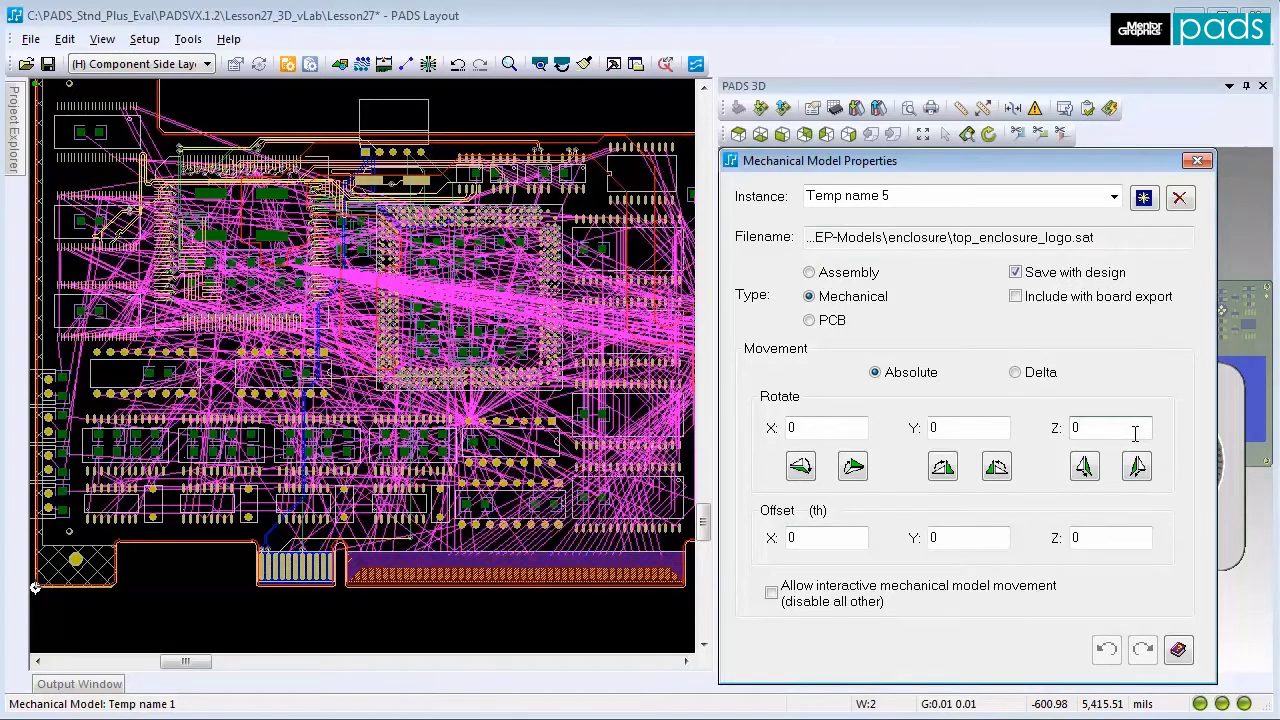
Offset the enclosure to X 2400, Y 1650, Z 780.
left_click(784, 538)
type("2400")
left_click(927, 536)
type("1650")
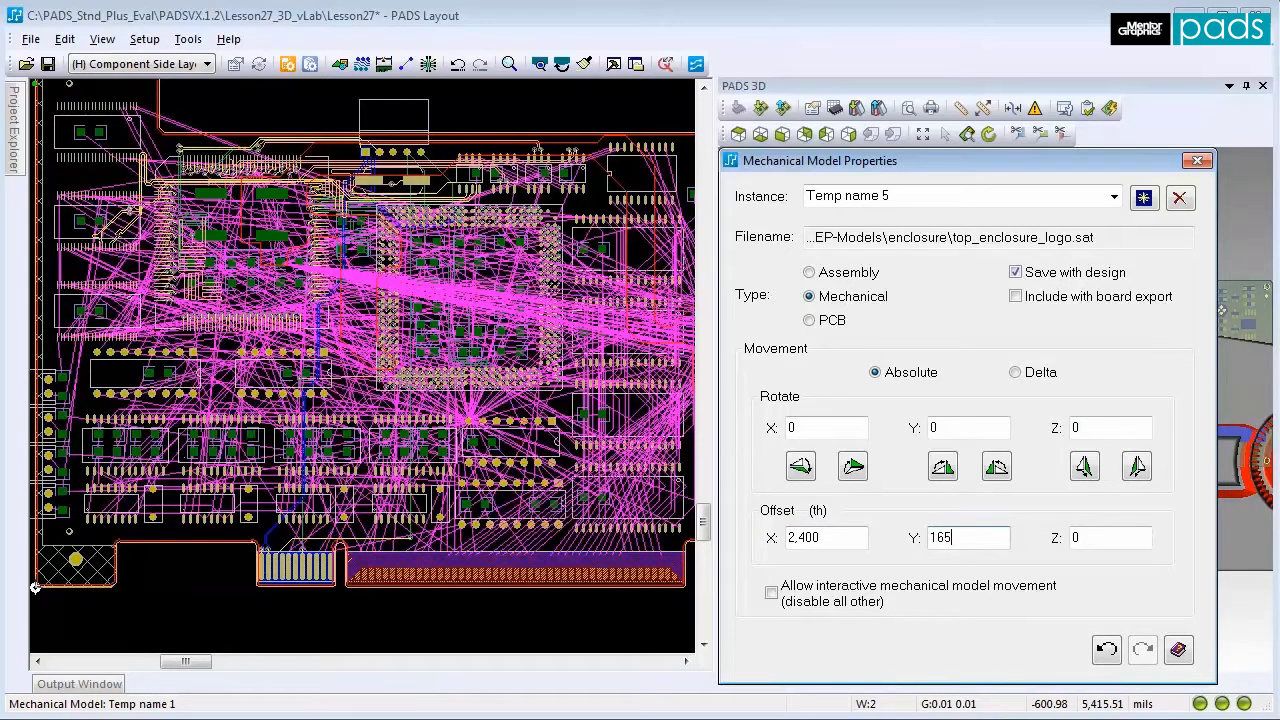
left_click(1064, 538)
type("780")
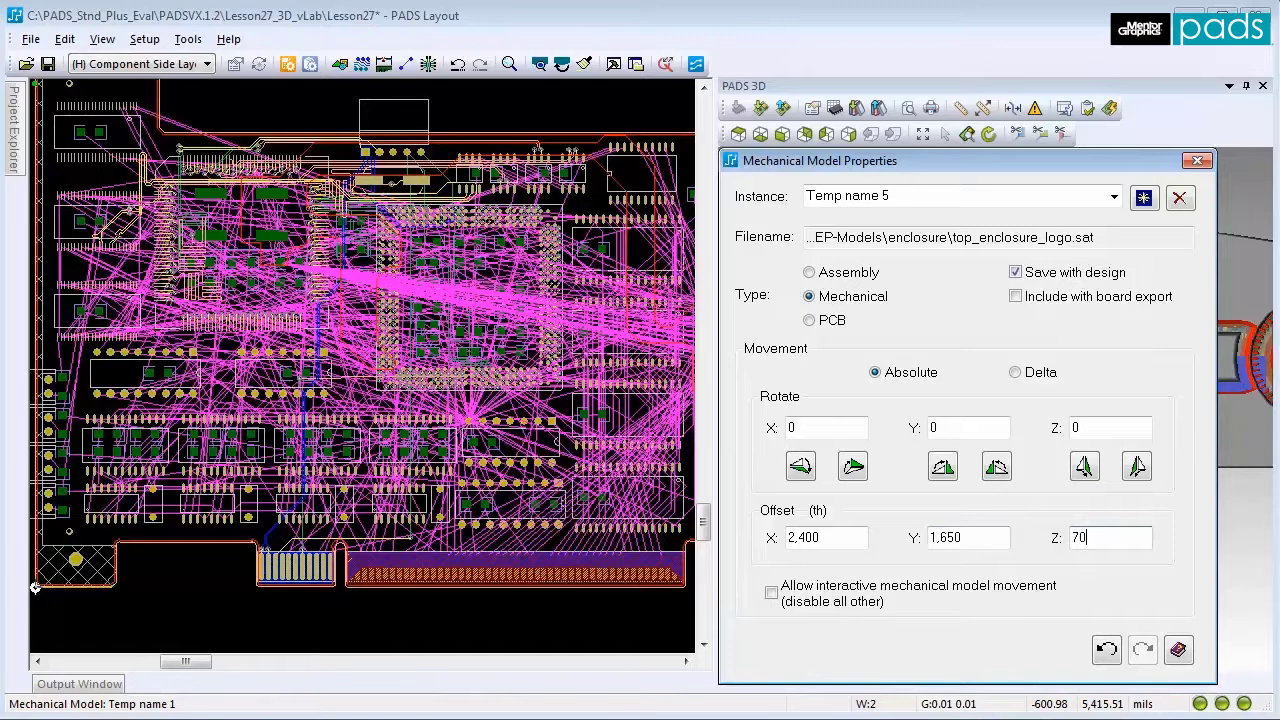
left_click(1192, 161)
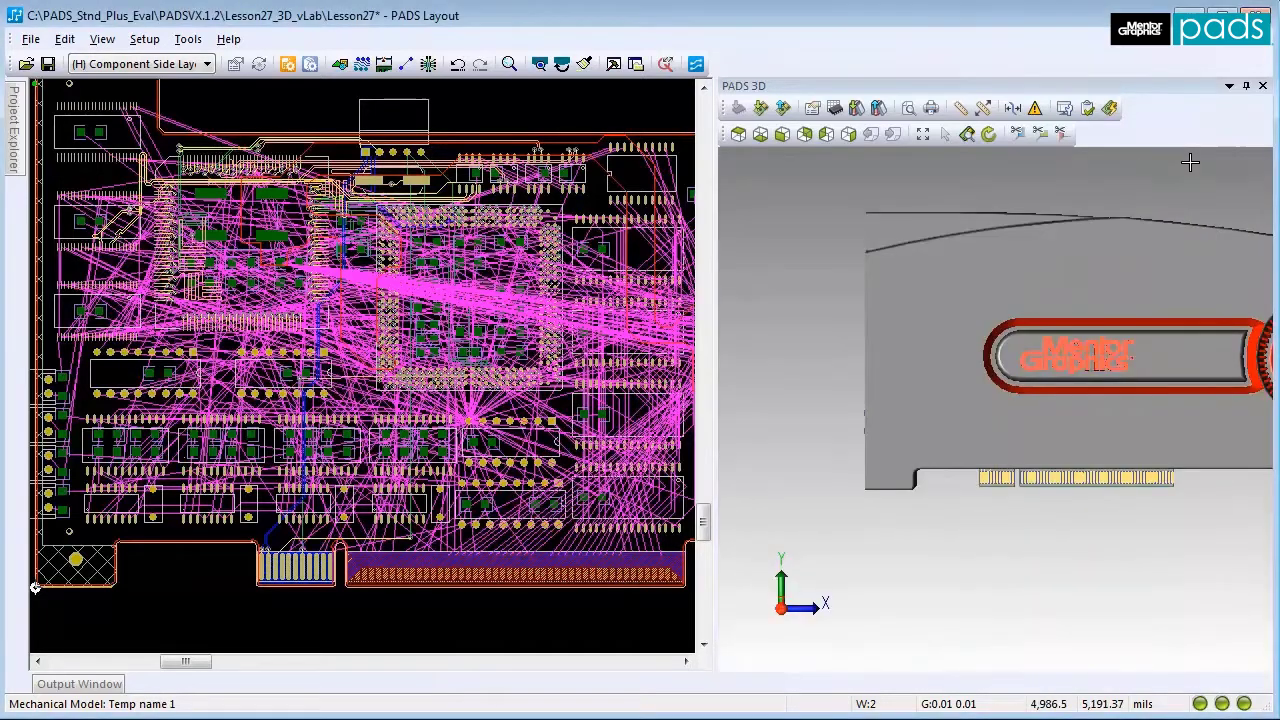
Fit the view, enable Z-axis scaling at factor 15, and show silkscreen and solder mask.
left_click(922, 133)
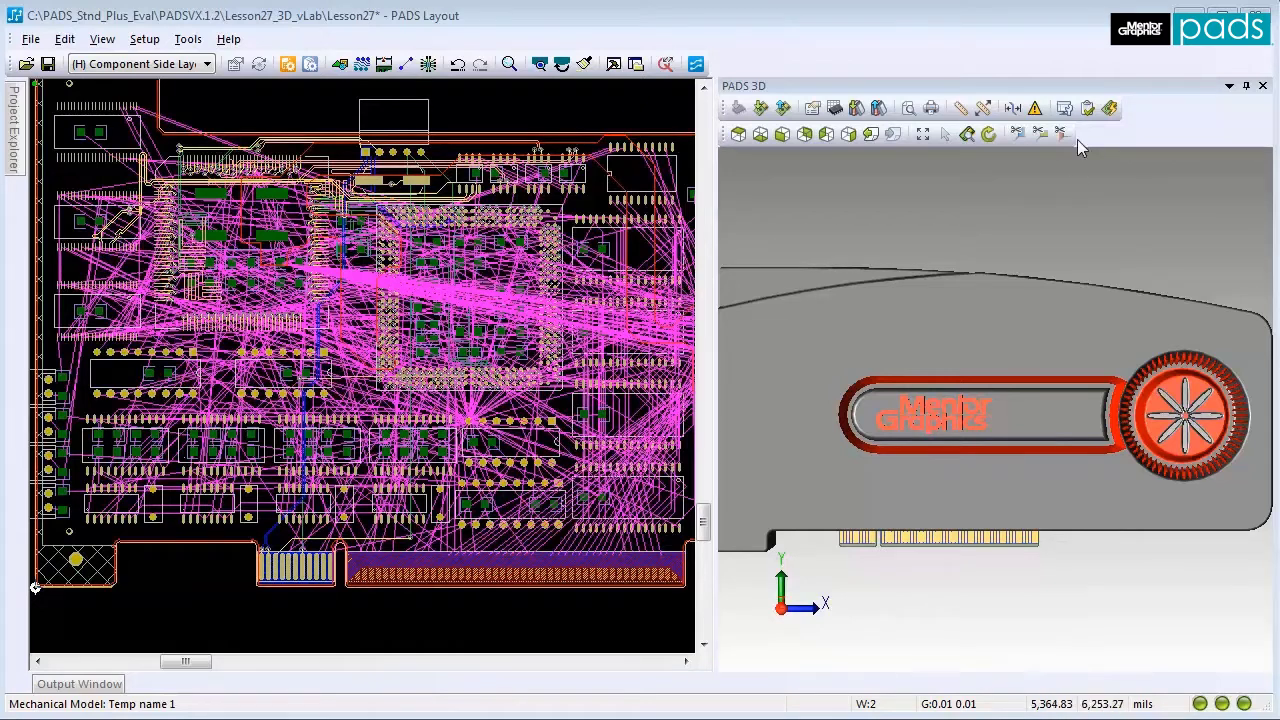
left_click(1064, 108)
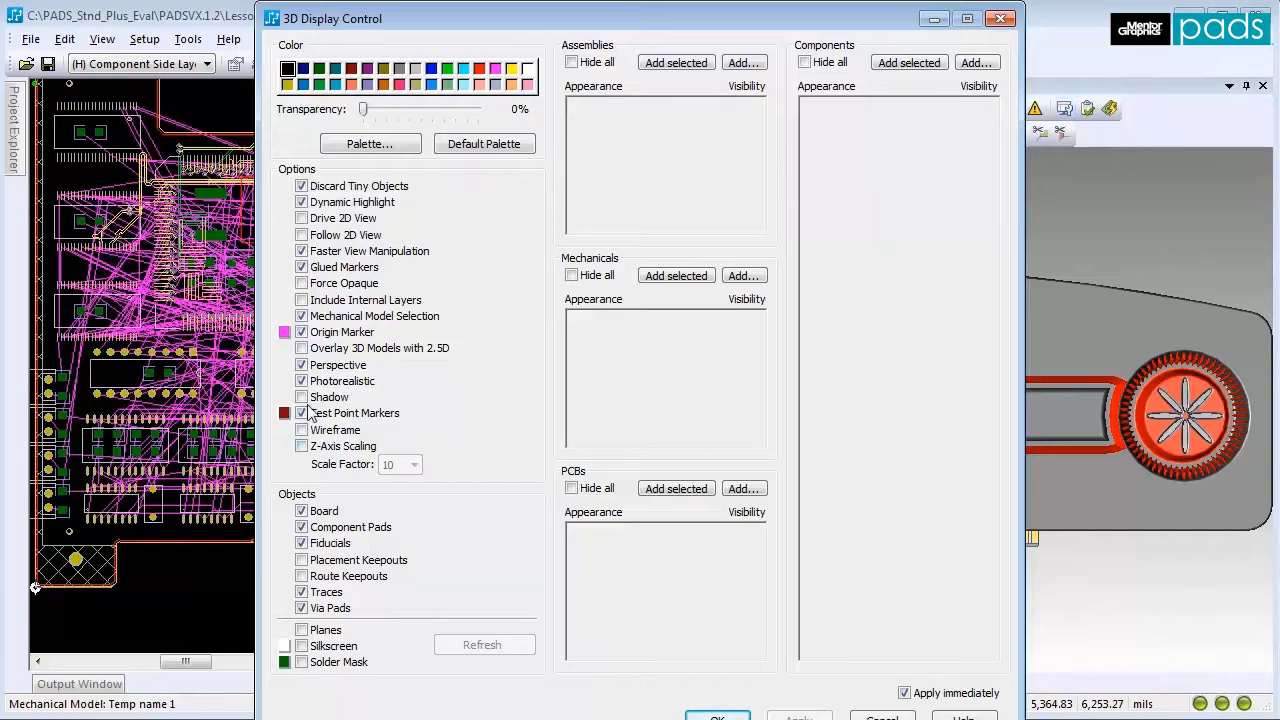
left_click(301, 446)
left_click(414, 466)
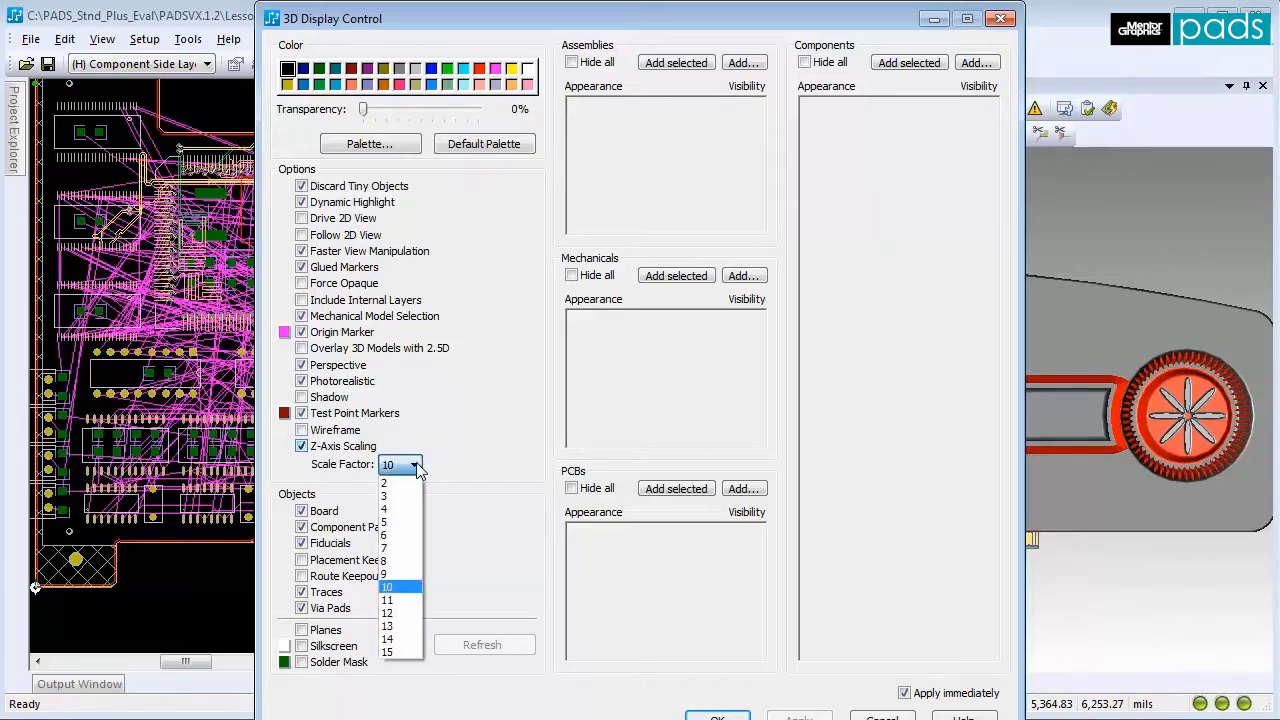
left_click(399, 652)
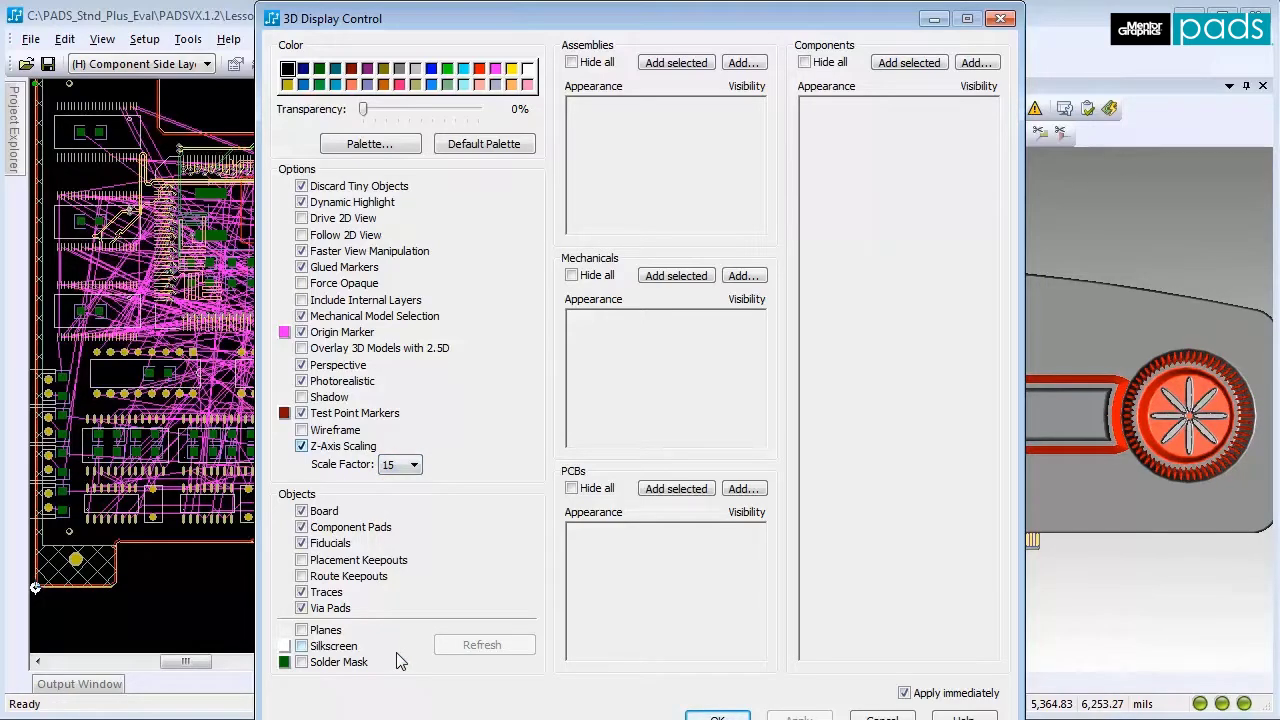
left_click(301, 646)
left_click(303, 664)
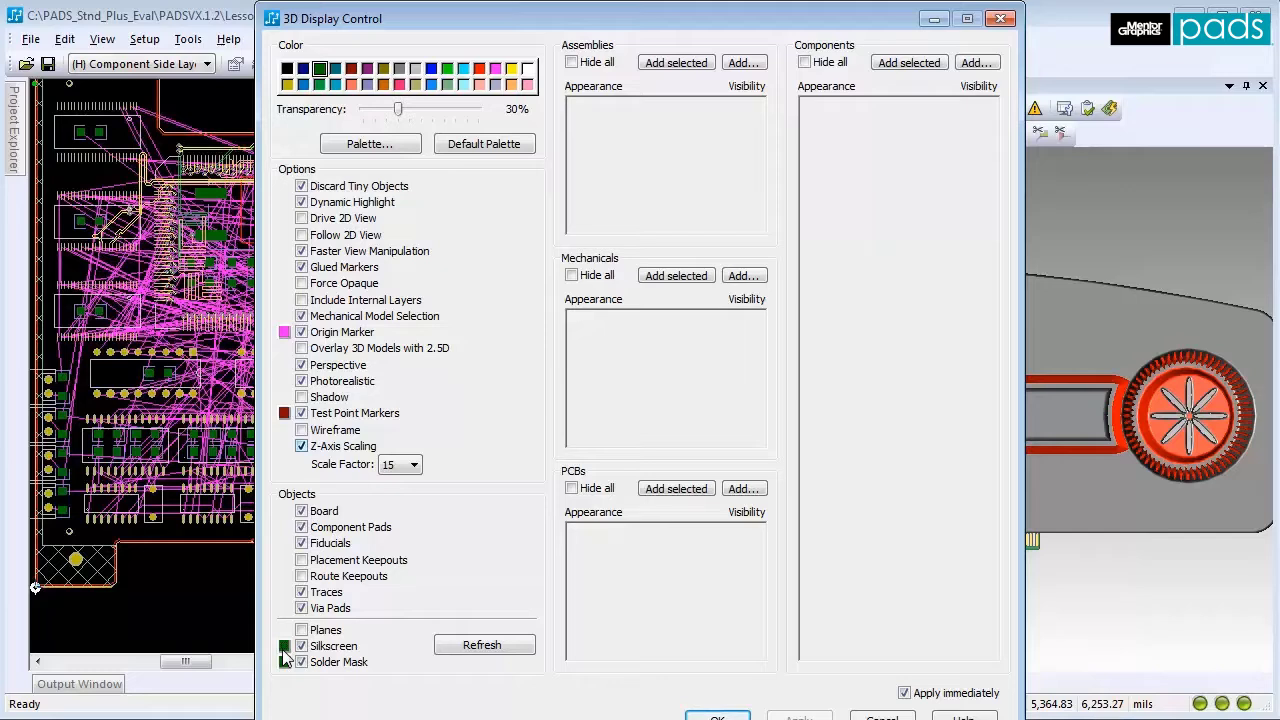
key("Tab")
Add the selected enclosure to the 3D mechanical display list and colour it grey.
left_click(718, 716)
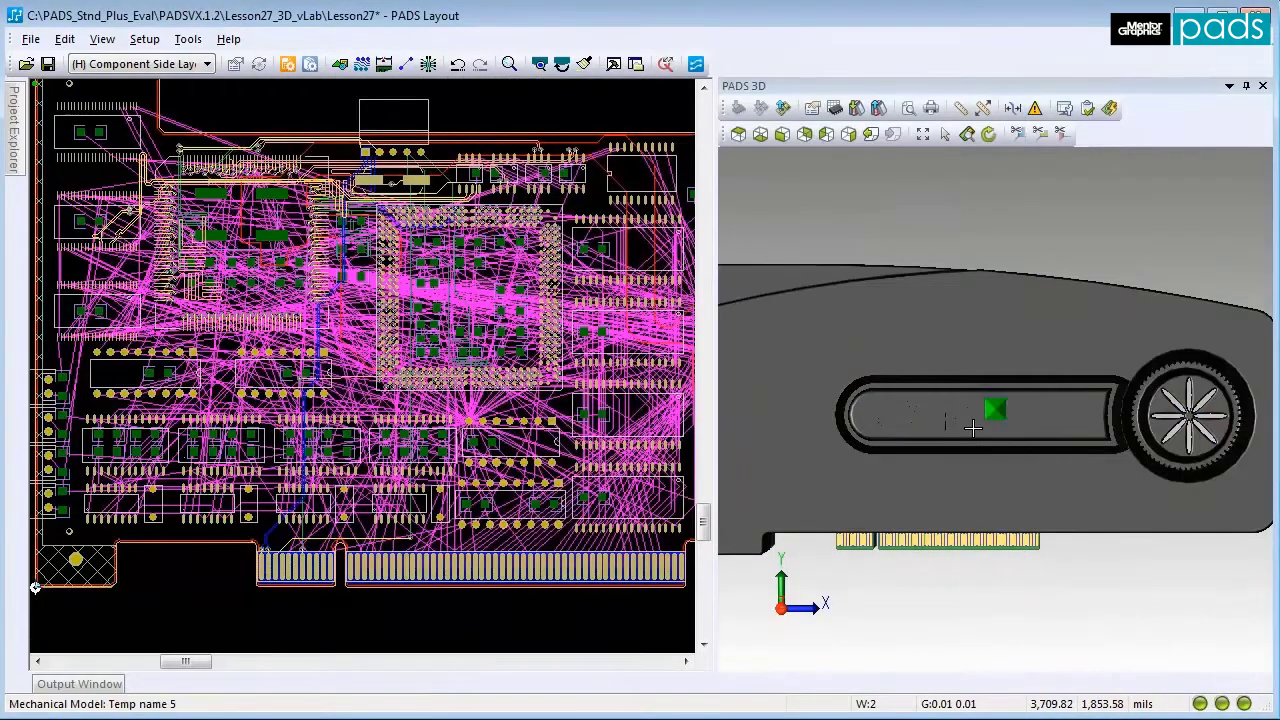
left_click(972, 427)
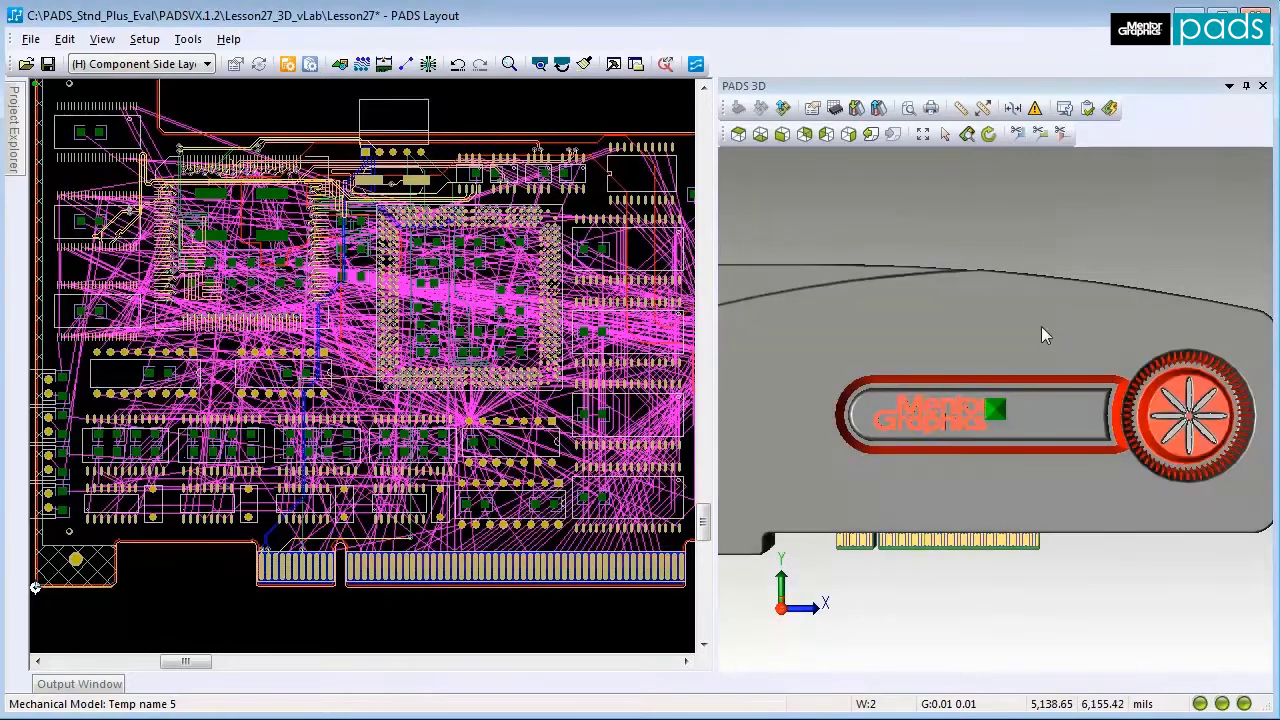
left_click(1064, 110)
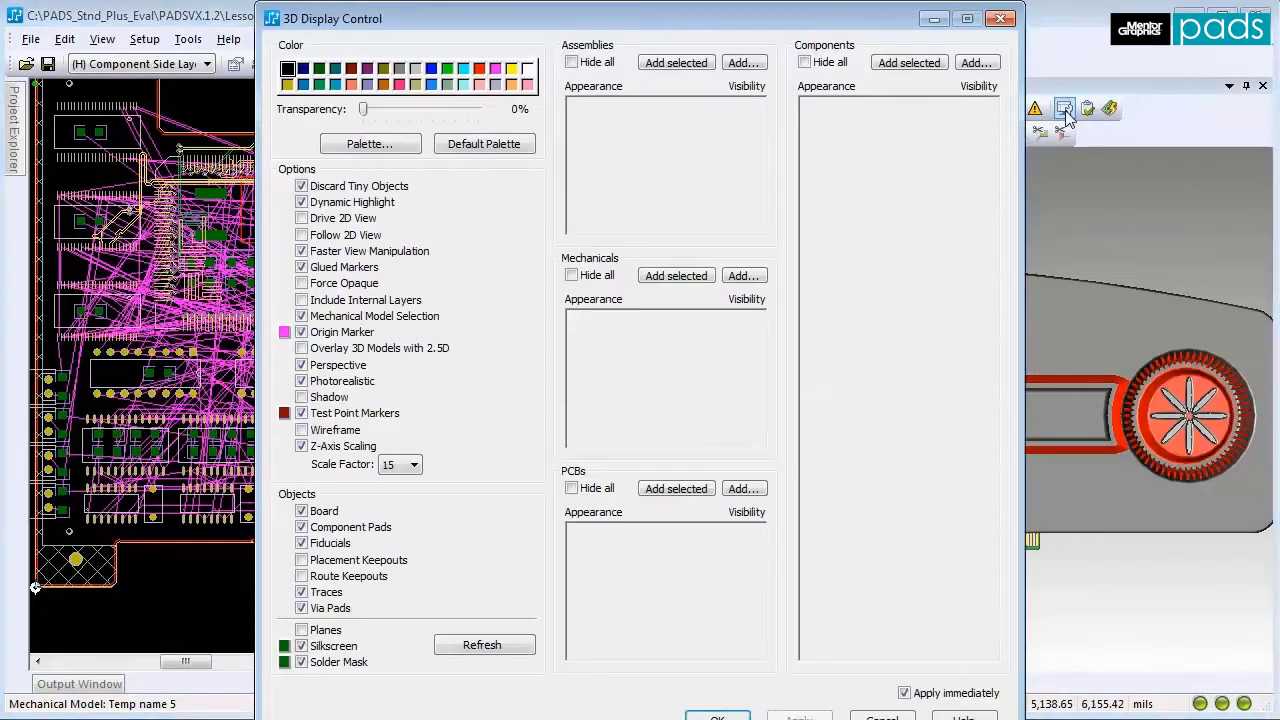
left_click(688, 277)
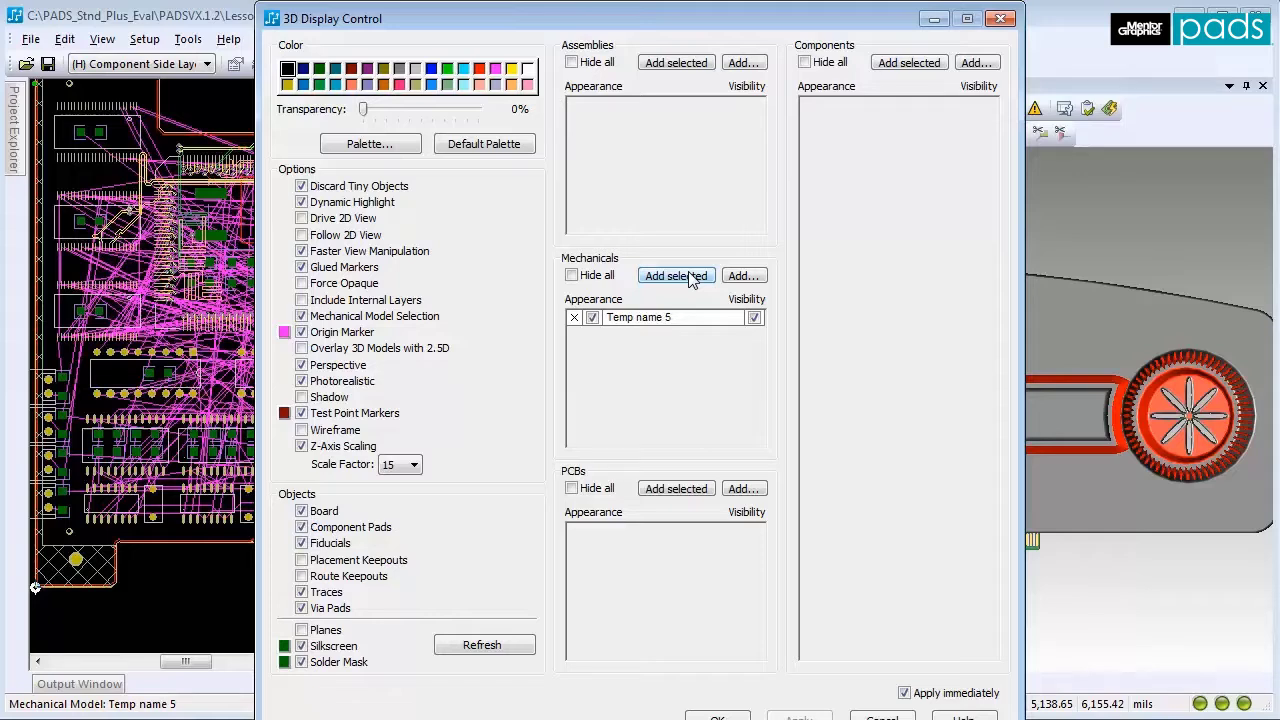
left_click(415, 70)
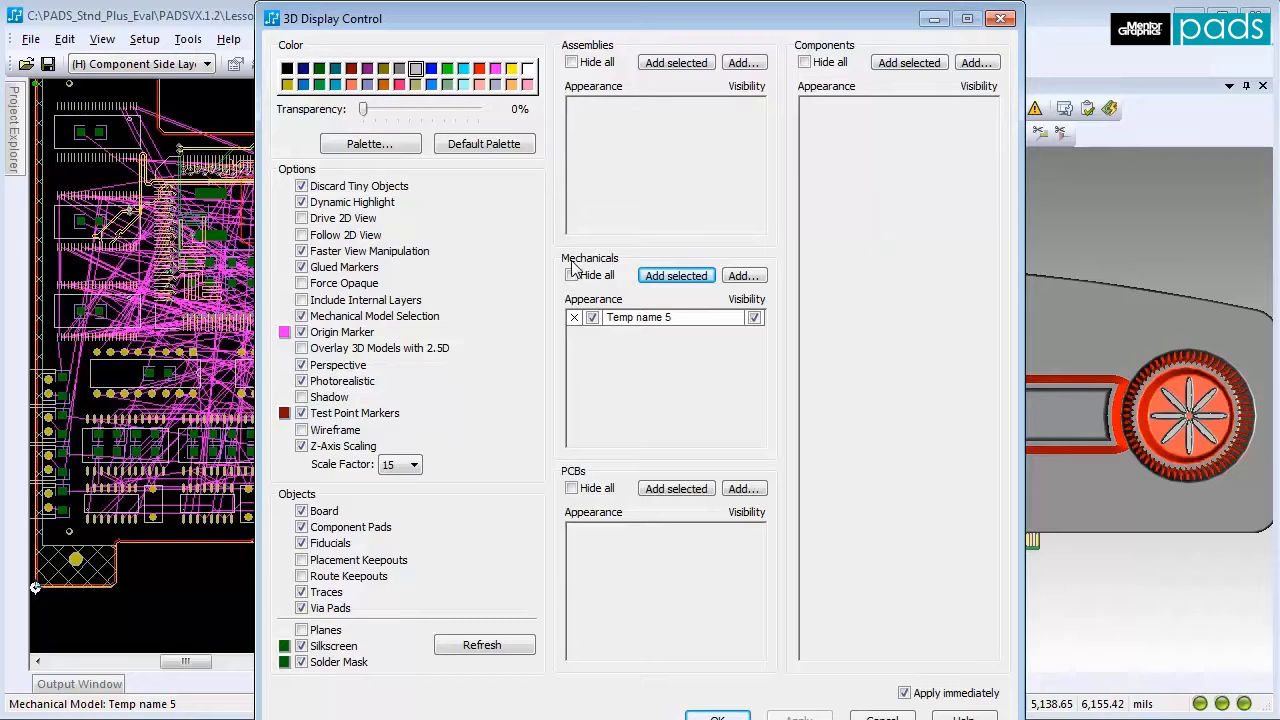
left_click(575, 318)
Make the enclosure photorealistic with 80% transparency, then hide all mechanical models.
right_click(640, 322)
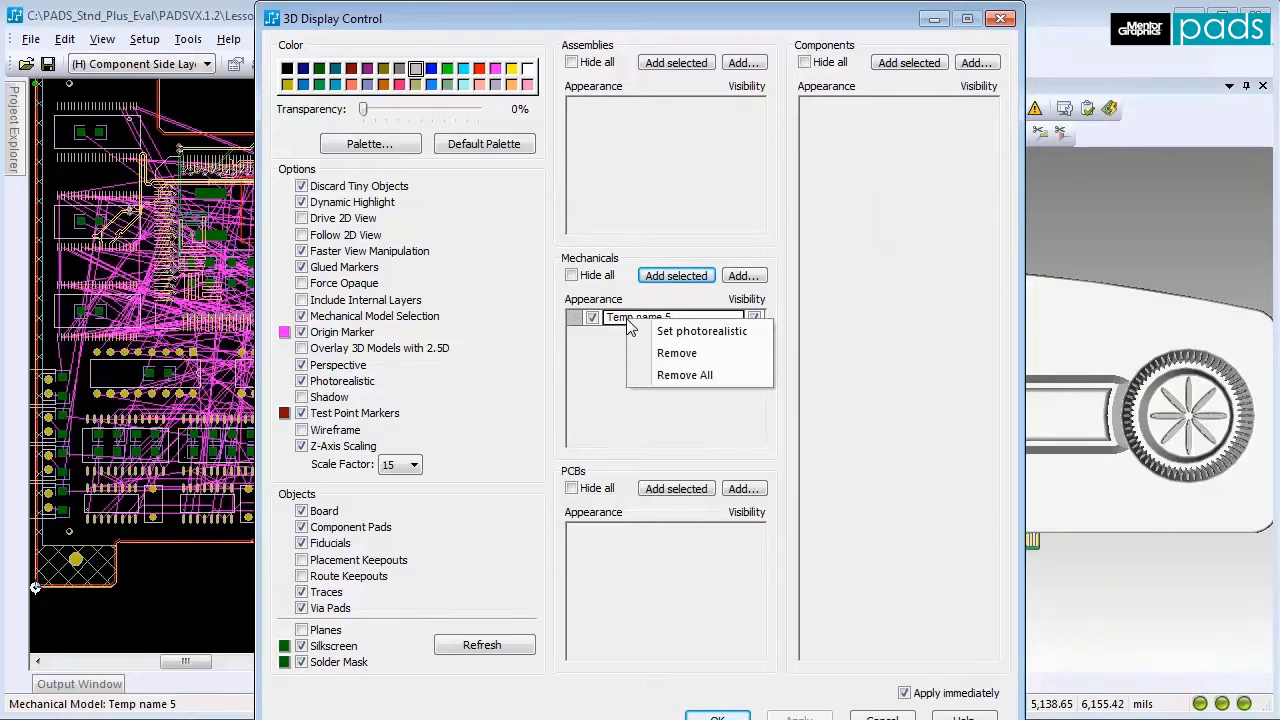
left_click(650, 332)
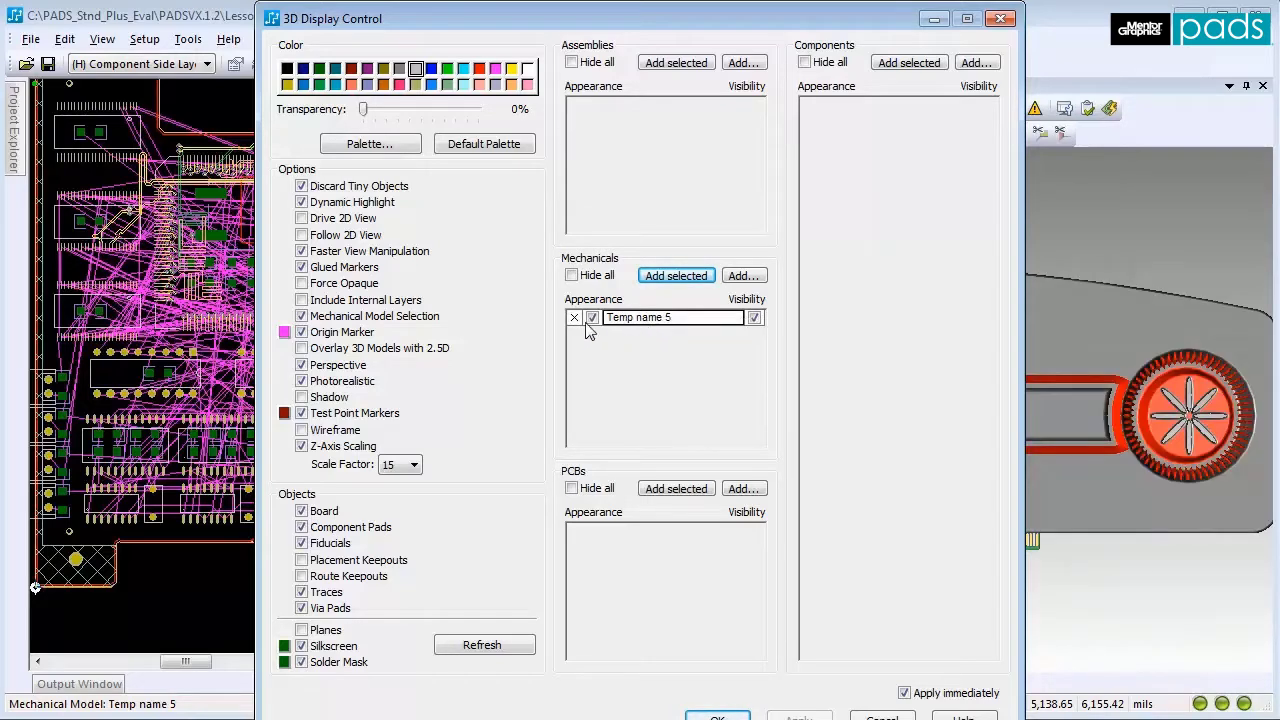
left_click_drag(364, 110, 456, 118)
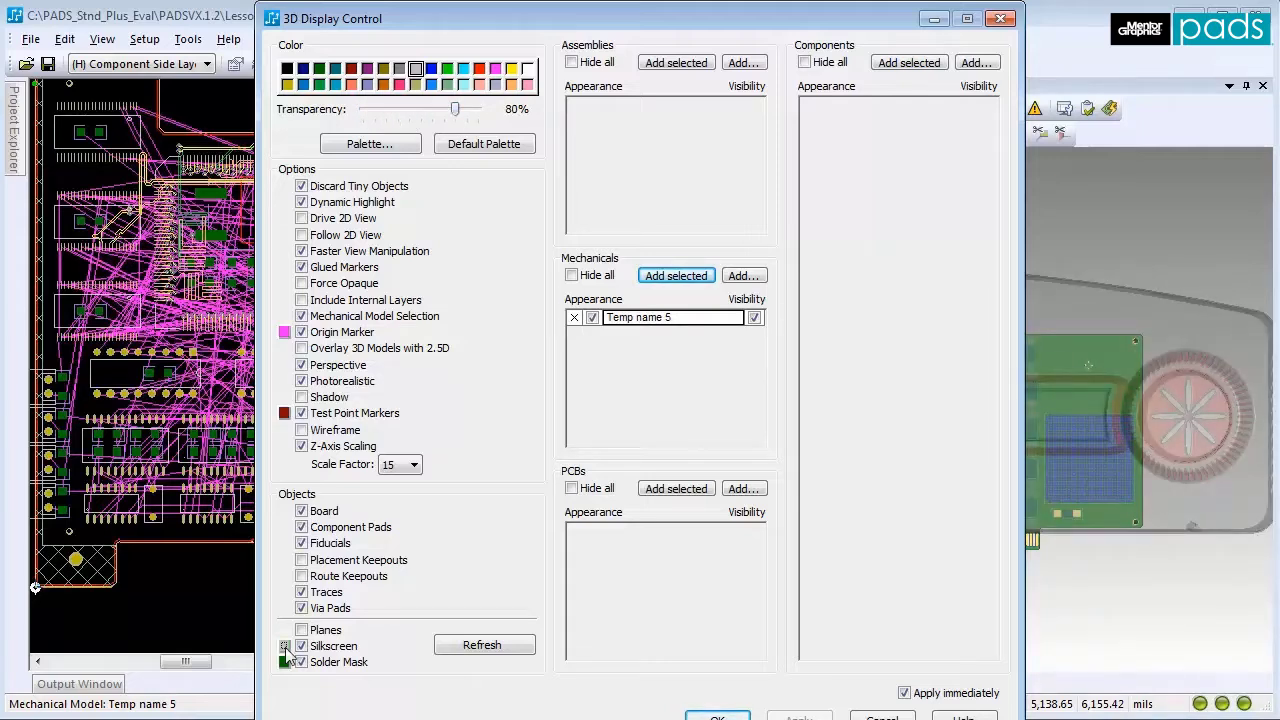
left_click(640, 360)
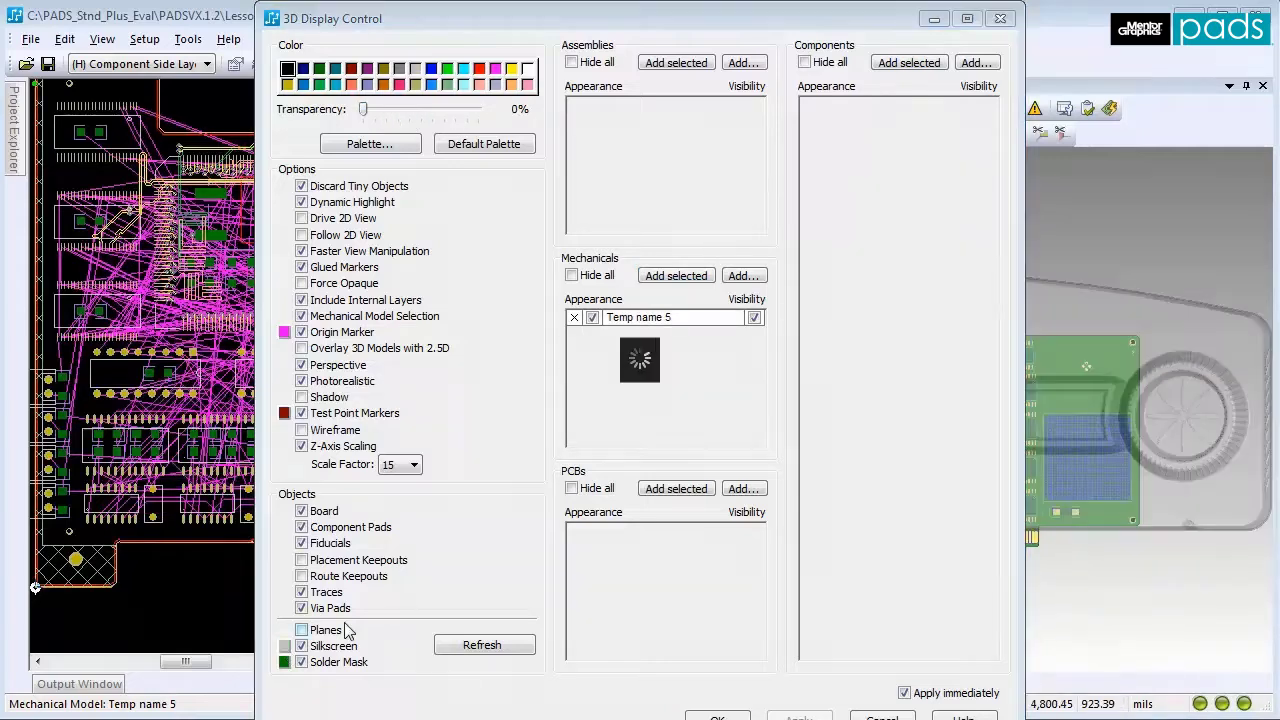
left_click(571, 276)
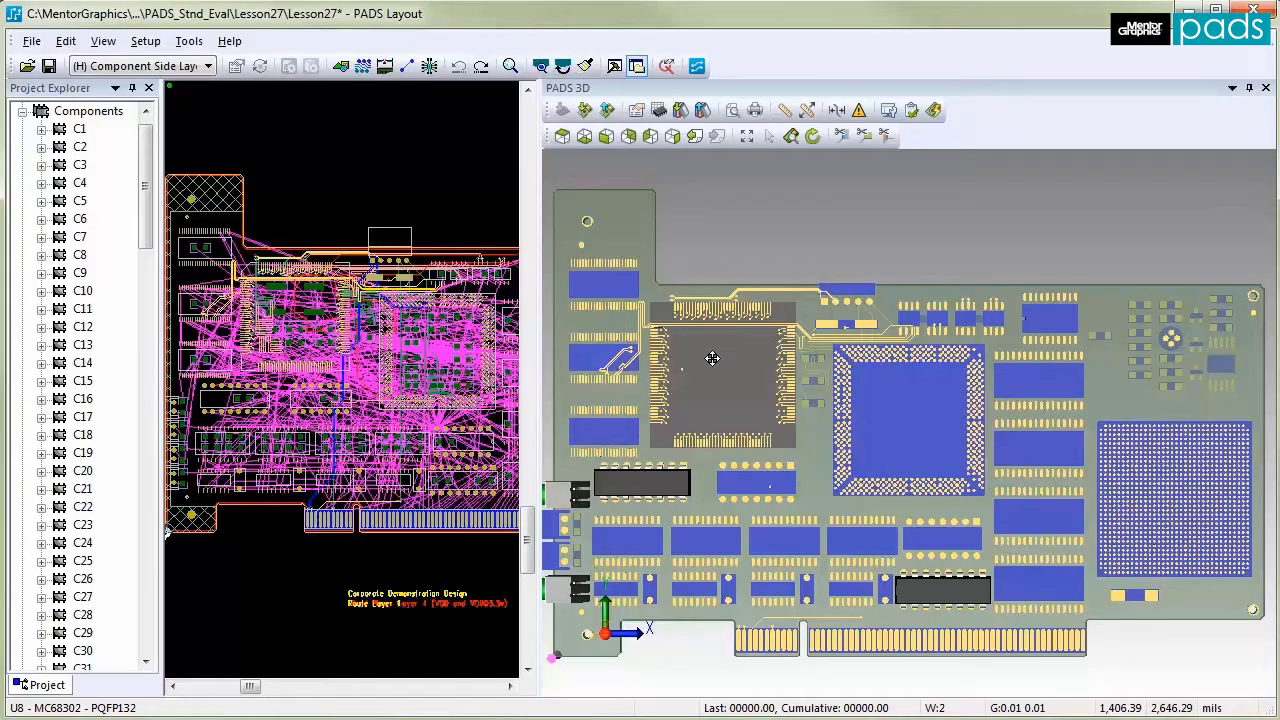
Zoom in, tilt the board into perspective, and start a cutting plane through it.
scroll(712, 358, "up", 5)
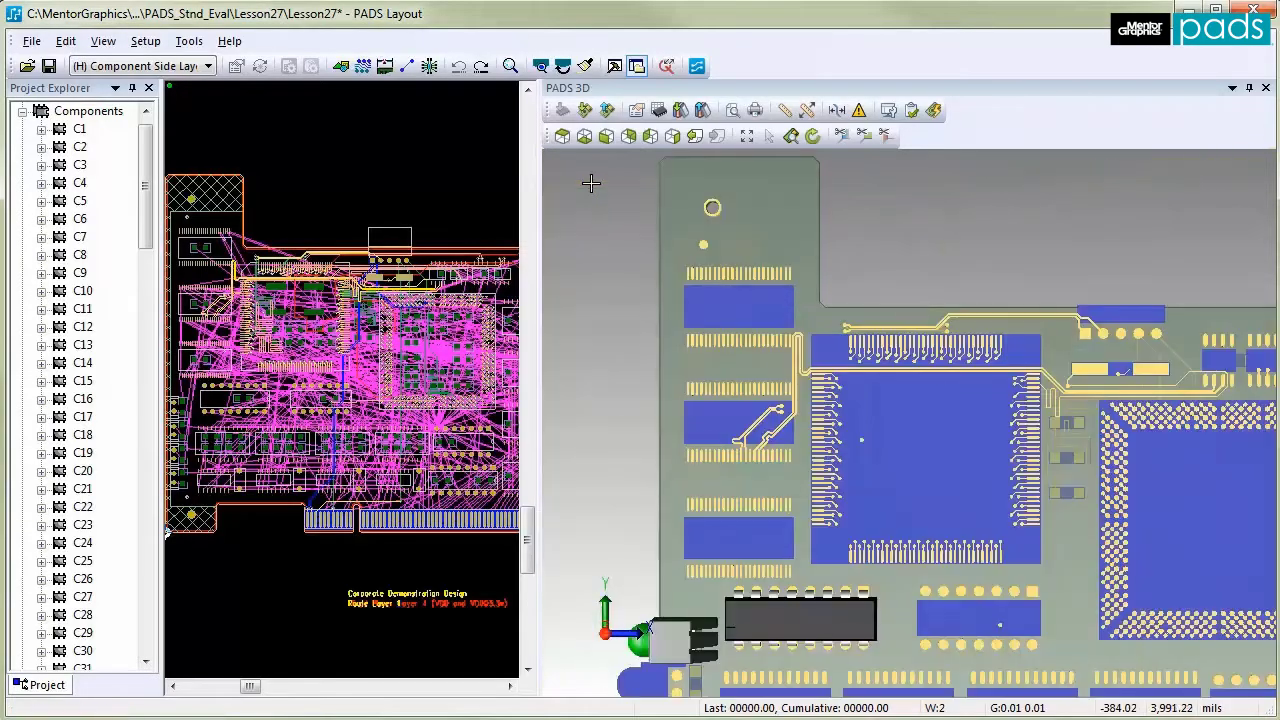
middle_click_drag(666, 640, 655, 608)
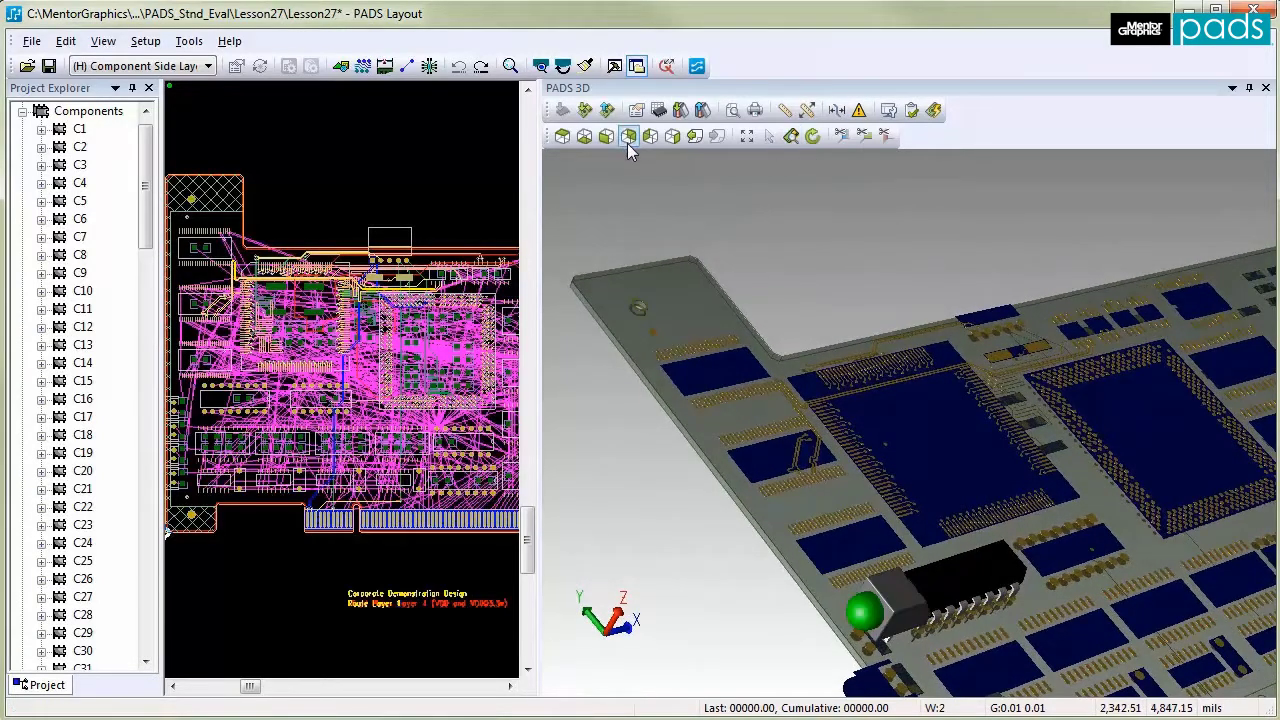
left_click(842, 136)
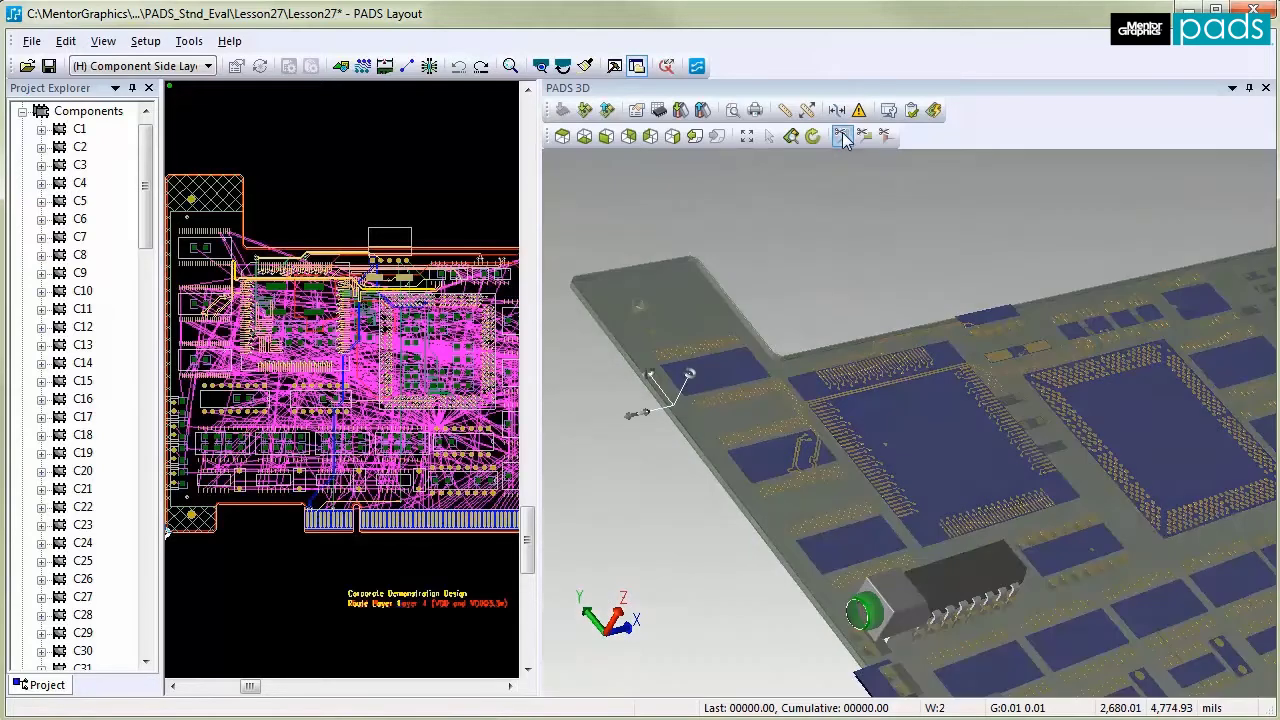